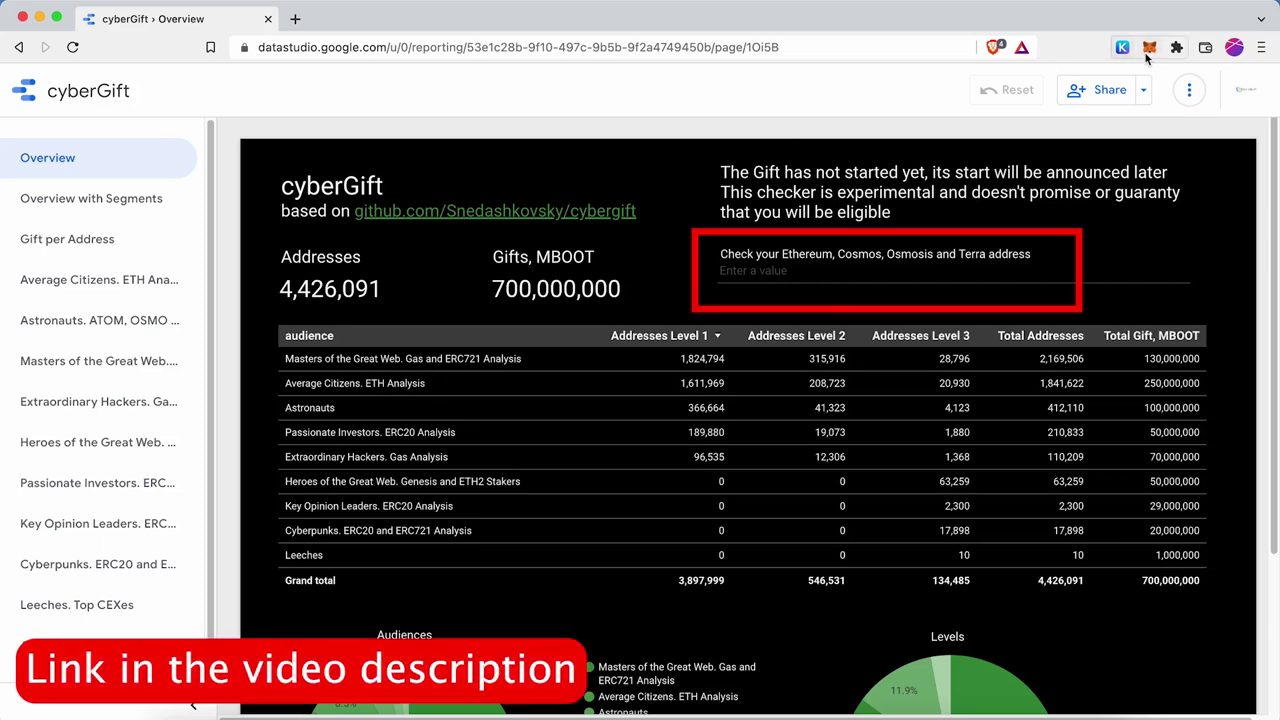
- Check the MetaMask Ethereum address in the cyberGift checker, which shows a 24 MBOOT gift
left_click(1150, 50)
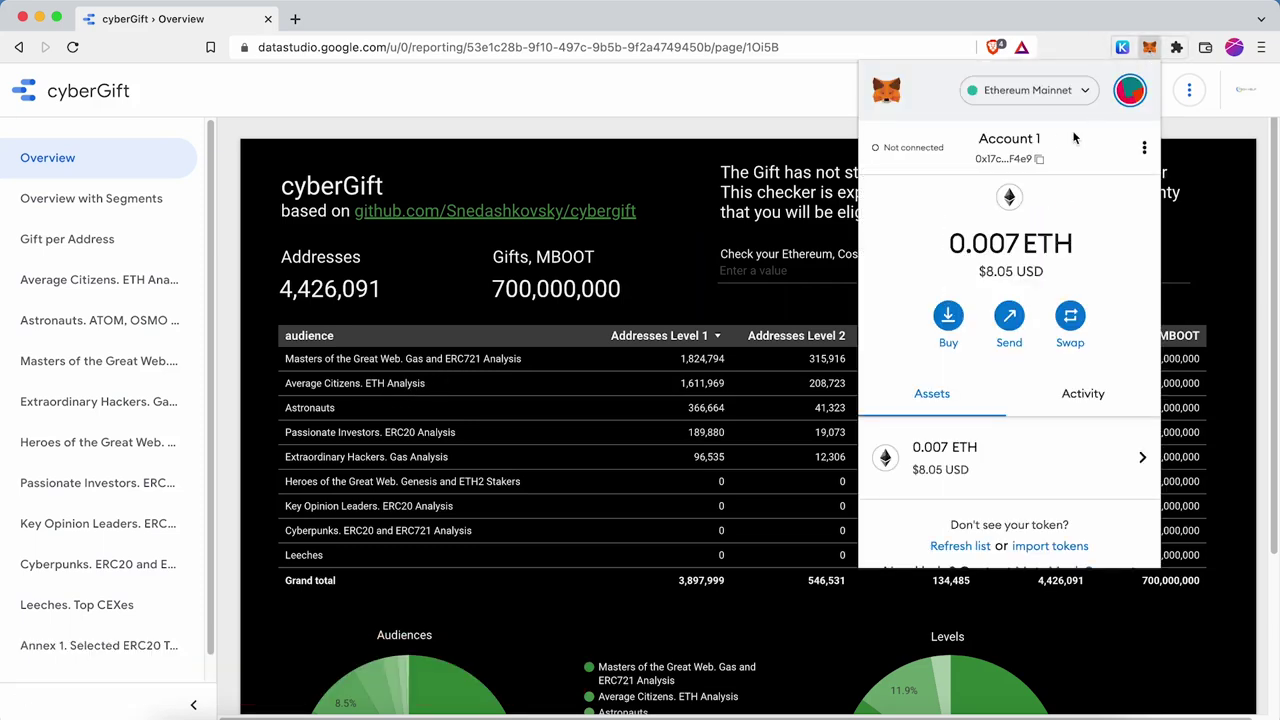
left_click(1002, 159)
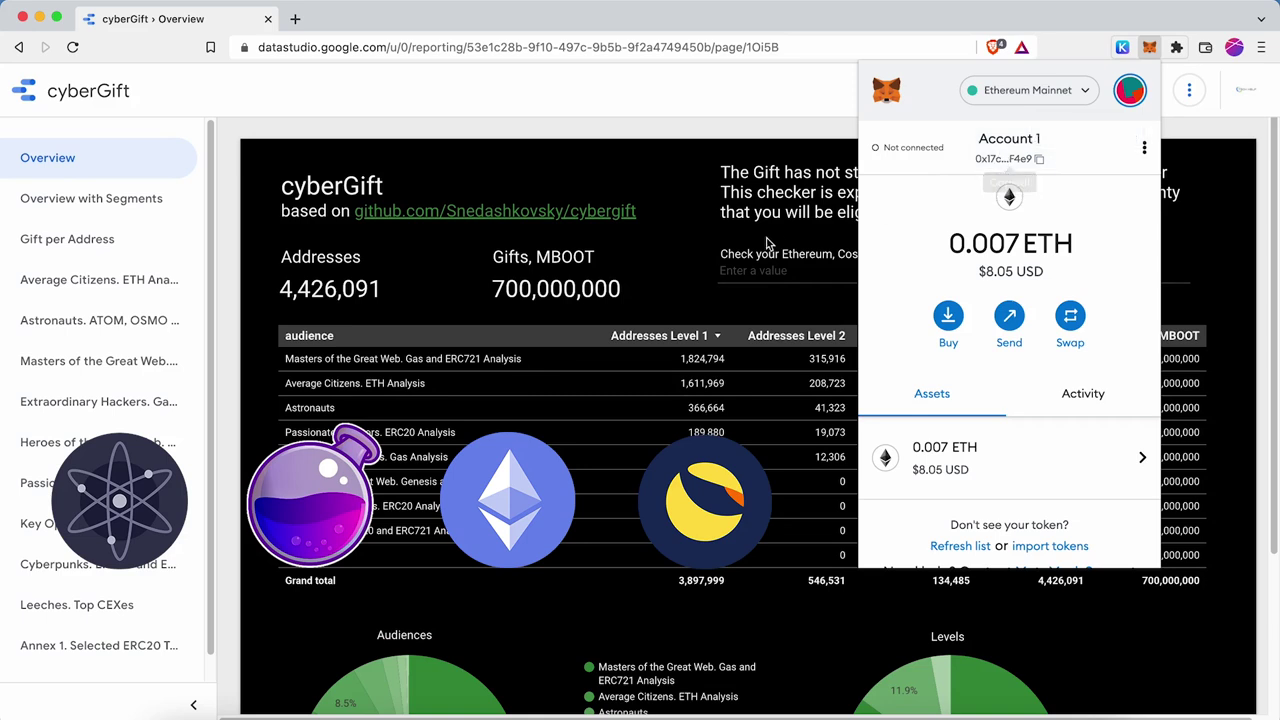
left_click(738, 276)
key("super+v")
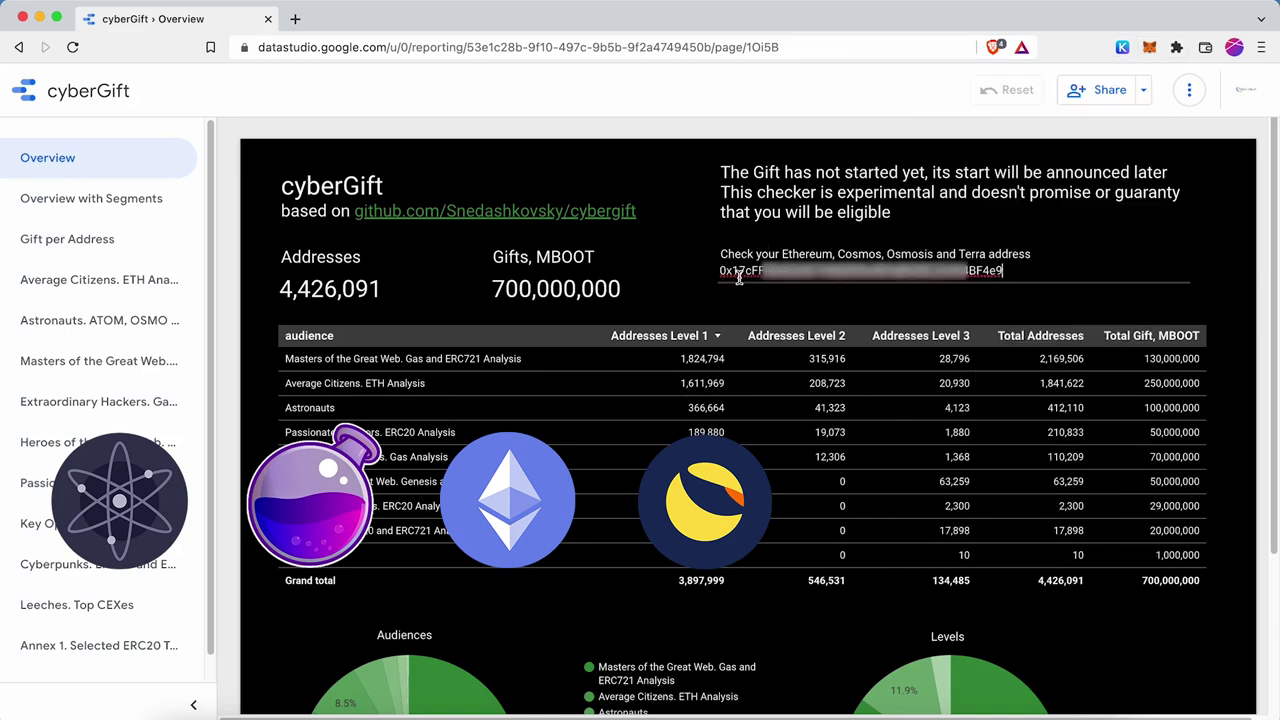
key("Return")
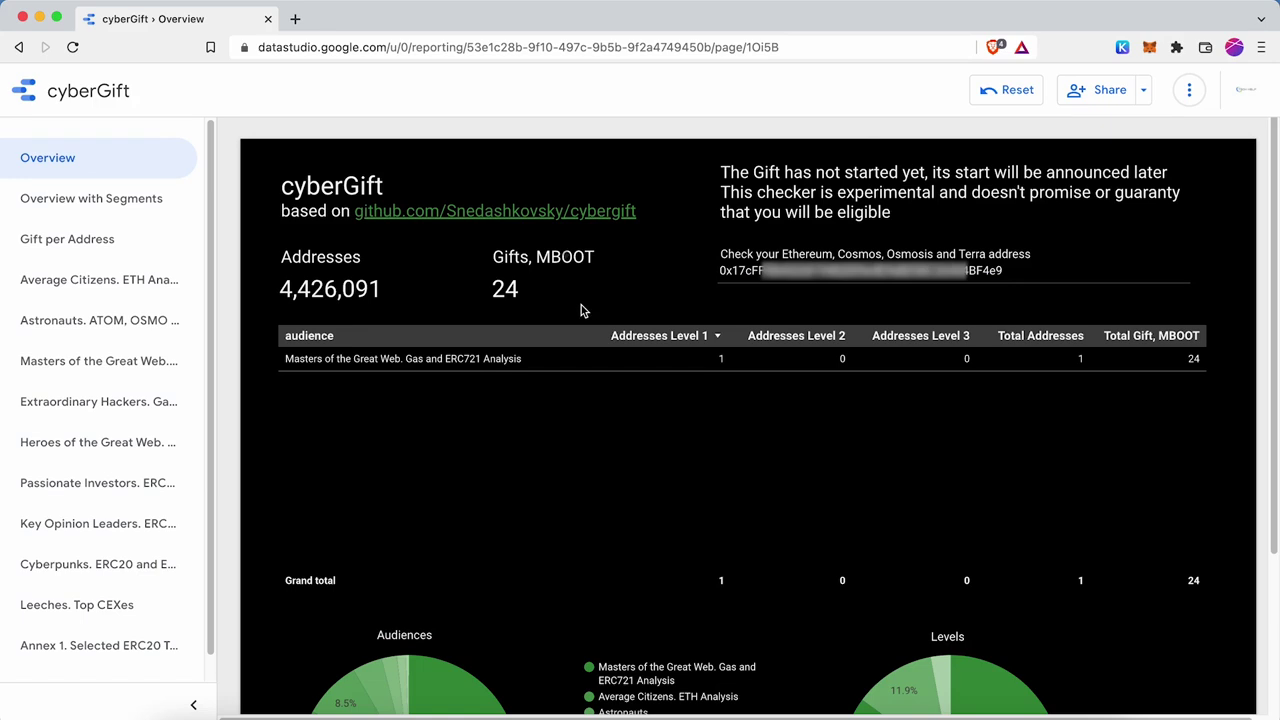
mouse_move(535, 303)
left_mouse_down()
mouse_move(491, 289)
mouse_move(491, 252)
left_mouse_up()
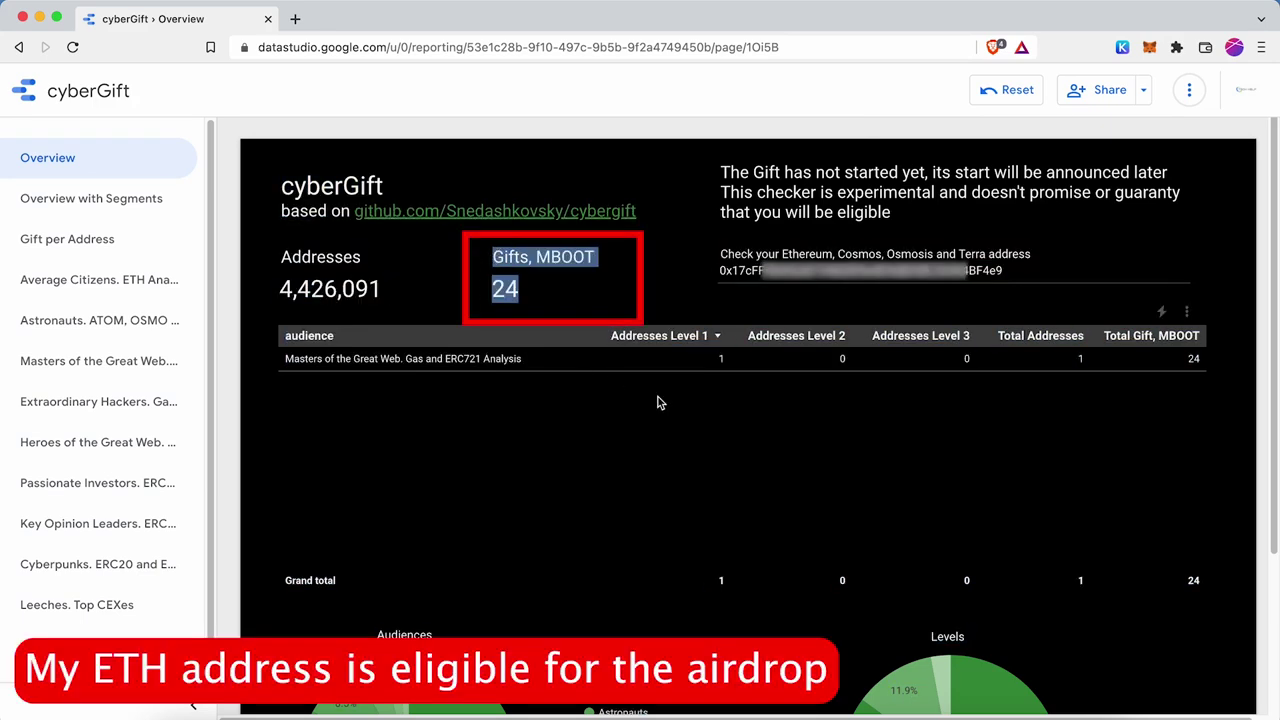
left_click(612, 314)
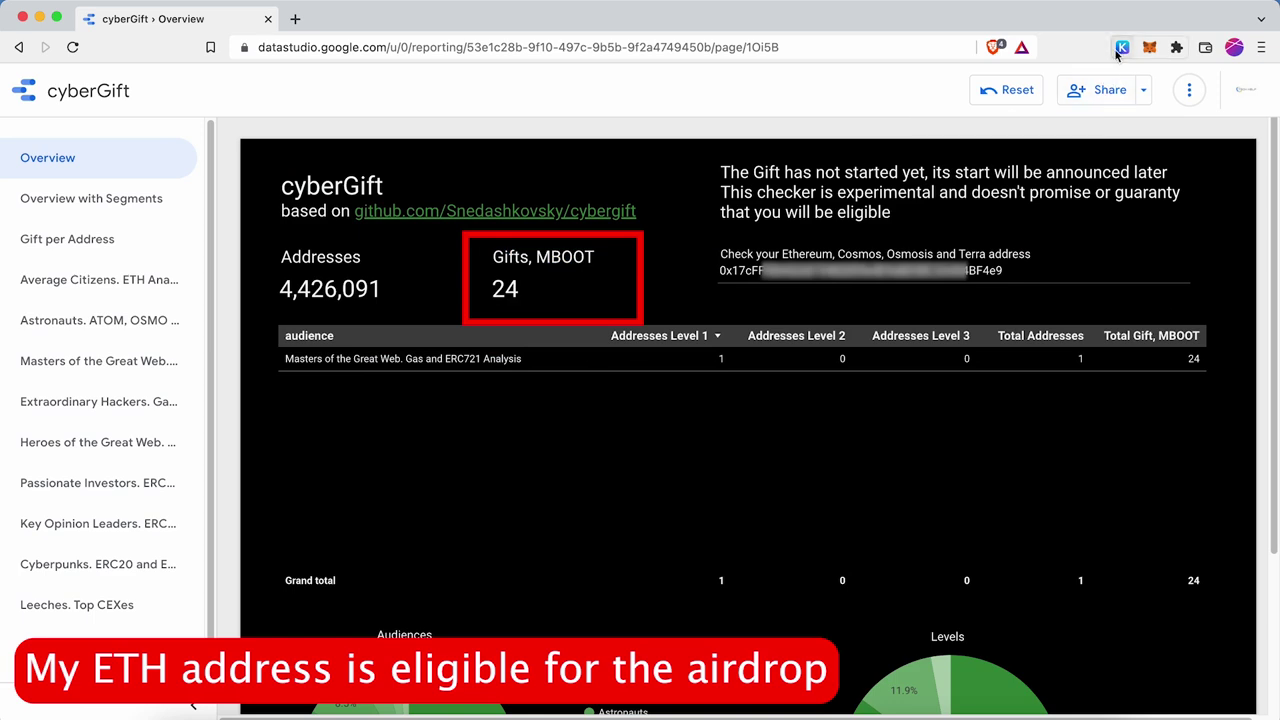
- Replace it with the Keplr Cosmos address and run the check, which returns No data
left_click(1123, 49)
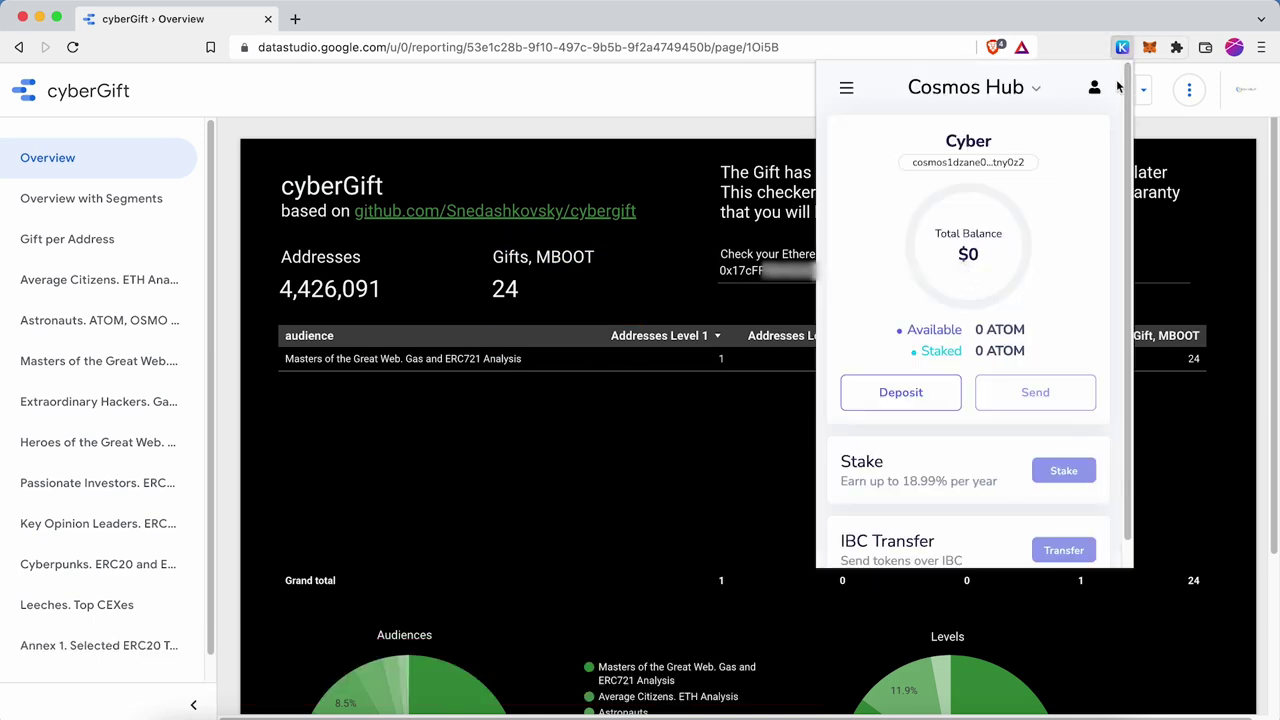
left_click(966, 162)
left_click(691, 277)
key("ctrl+a")
key("ctrl+v")
key("Return")
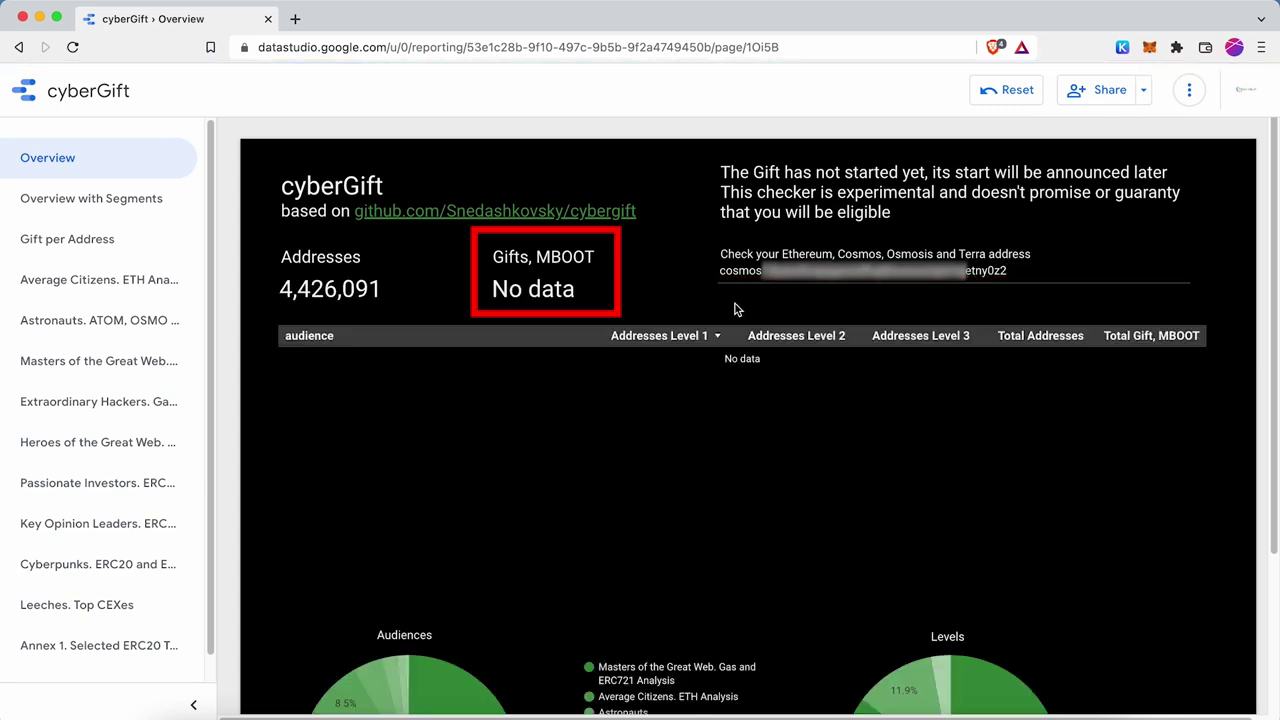
- Clear the Cosmos address from the checker field to reset the report
key("ctrl+a")
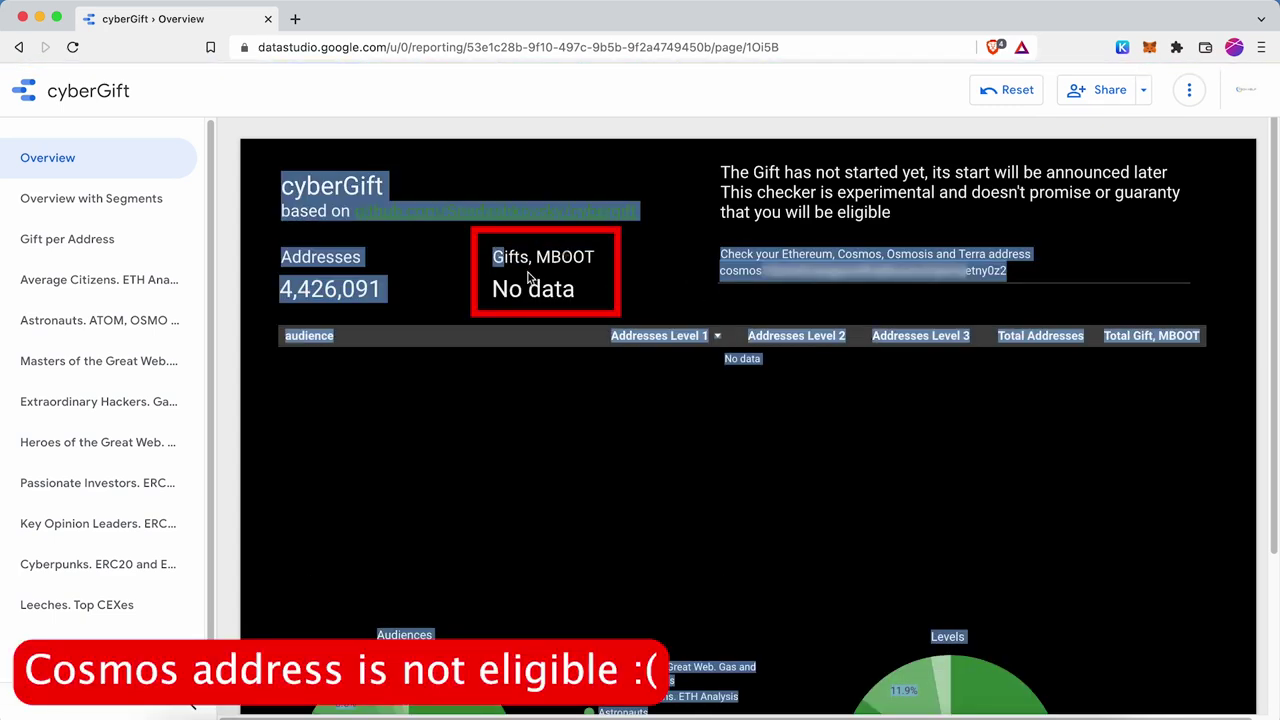
left_click(620, 293)
left_click_drag(1014, 288, 700, 272)
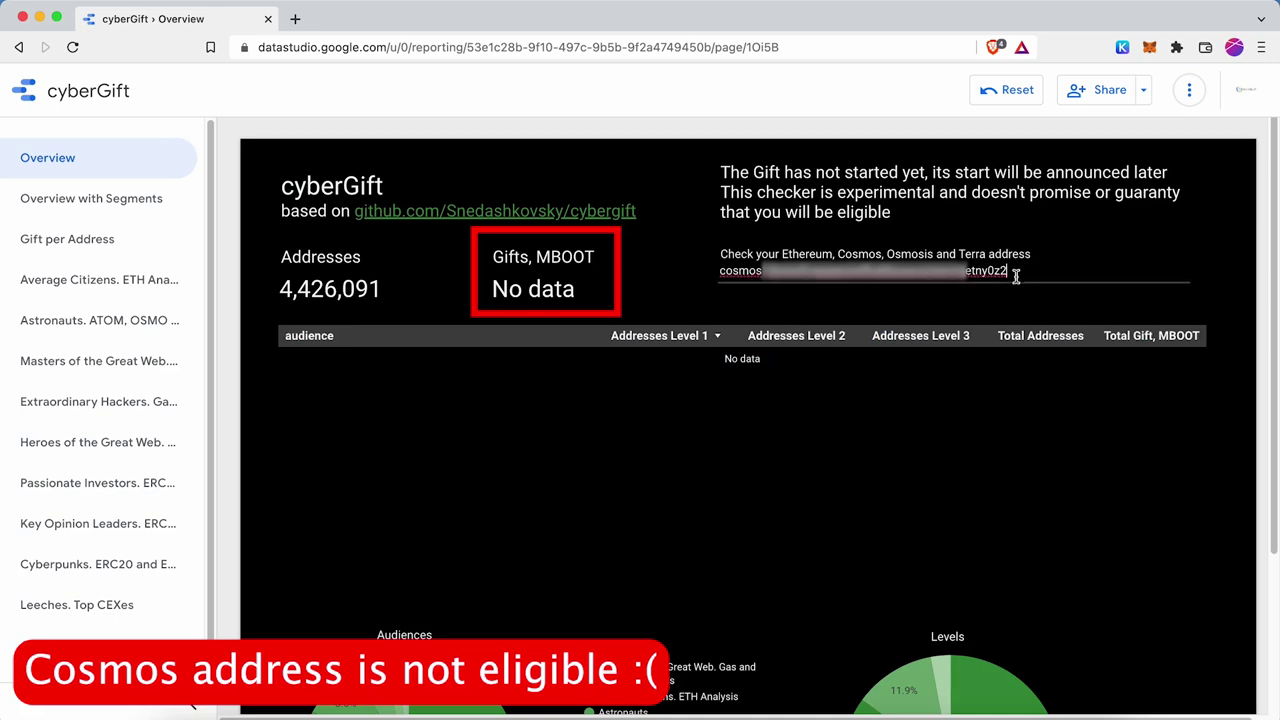
key("BackSpace")
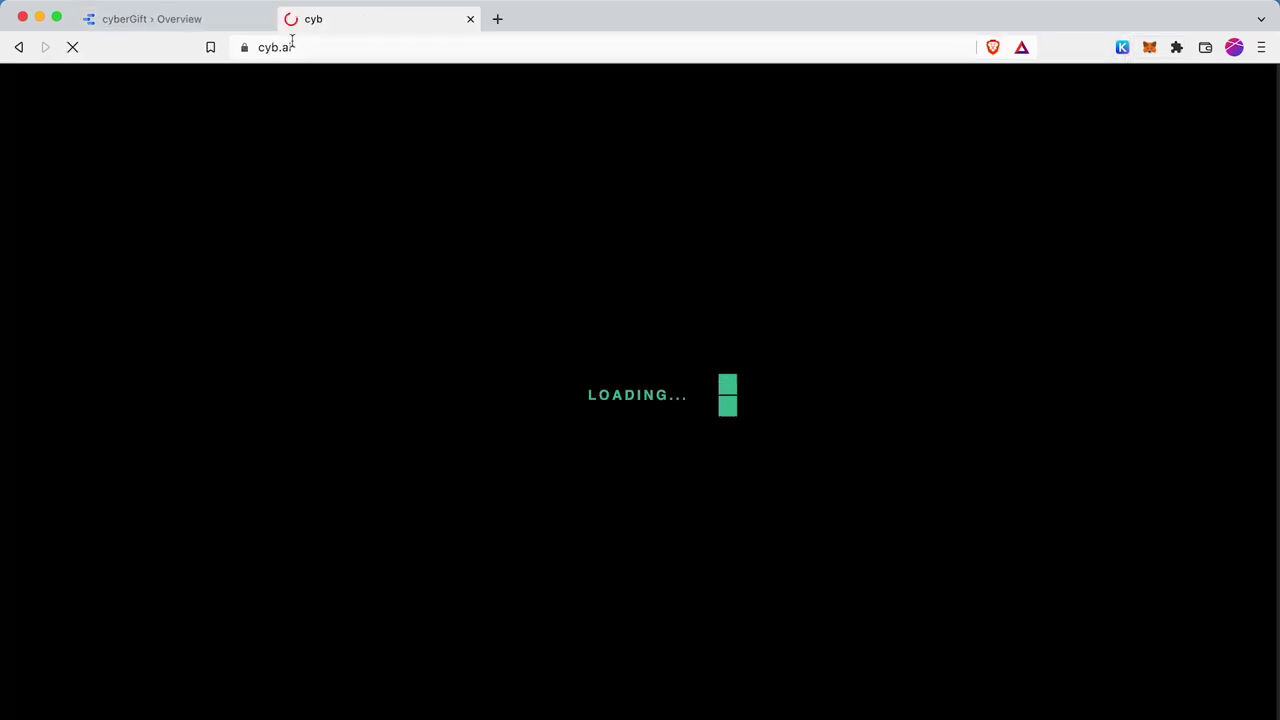
- On cyb.ai, approve the Keplr connection request and connect, showing Account 1 with its BOOT balance
left_click(298, 46)
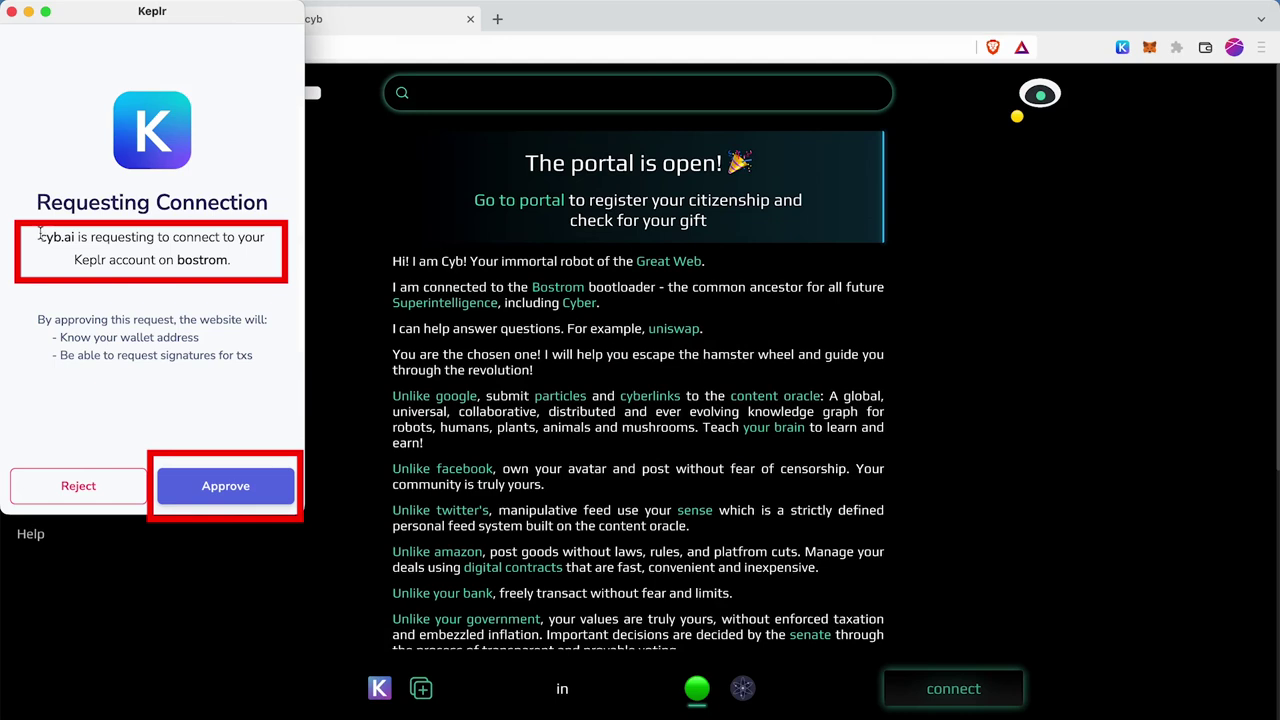
left_click_drag(40, 237, 254, 263)
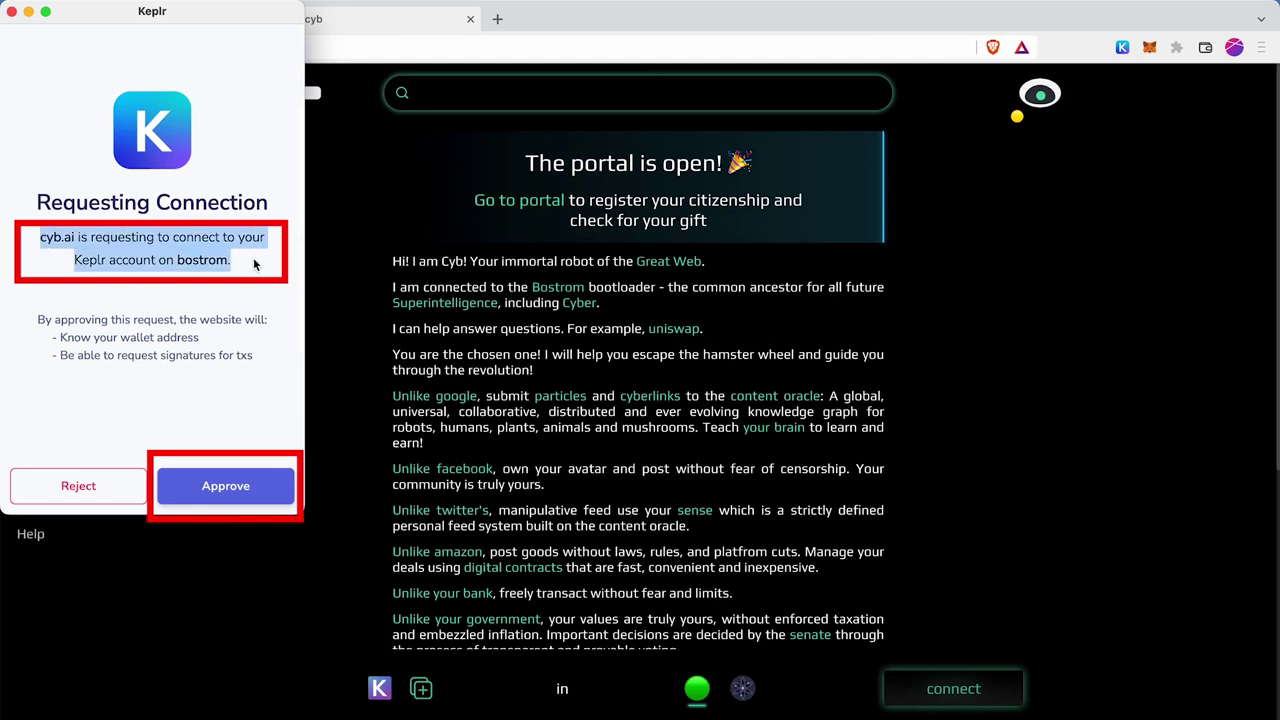
left_click(222, 487)
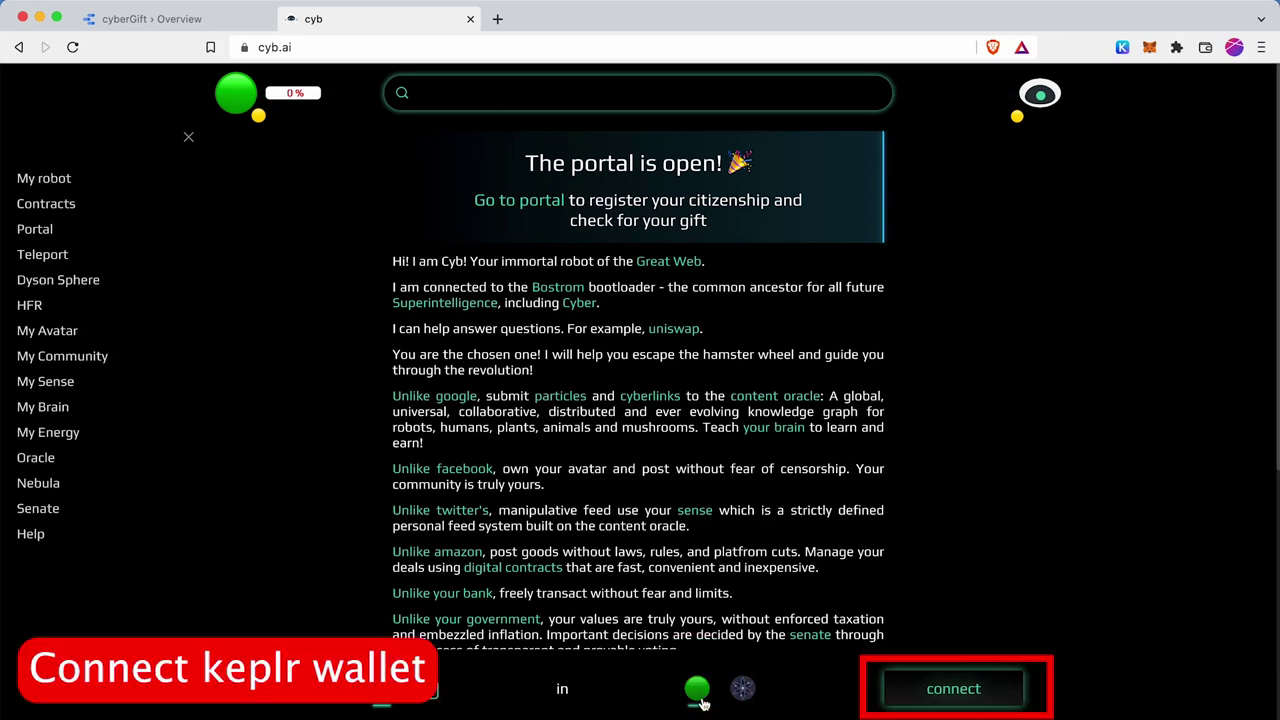
left_click(950, 688)
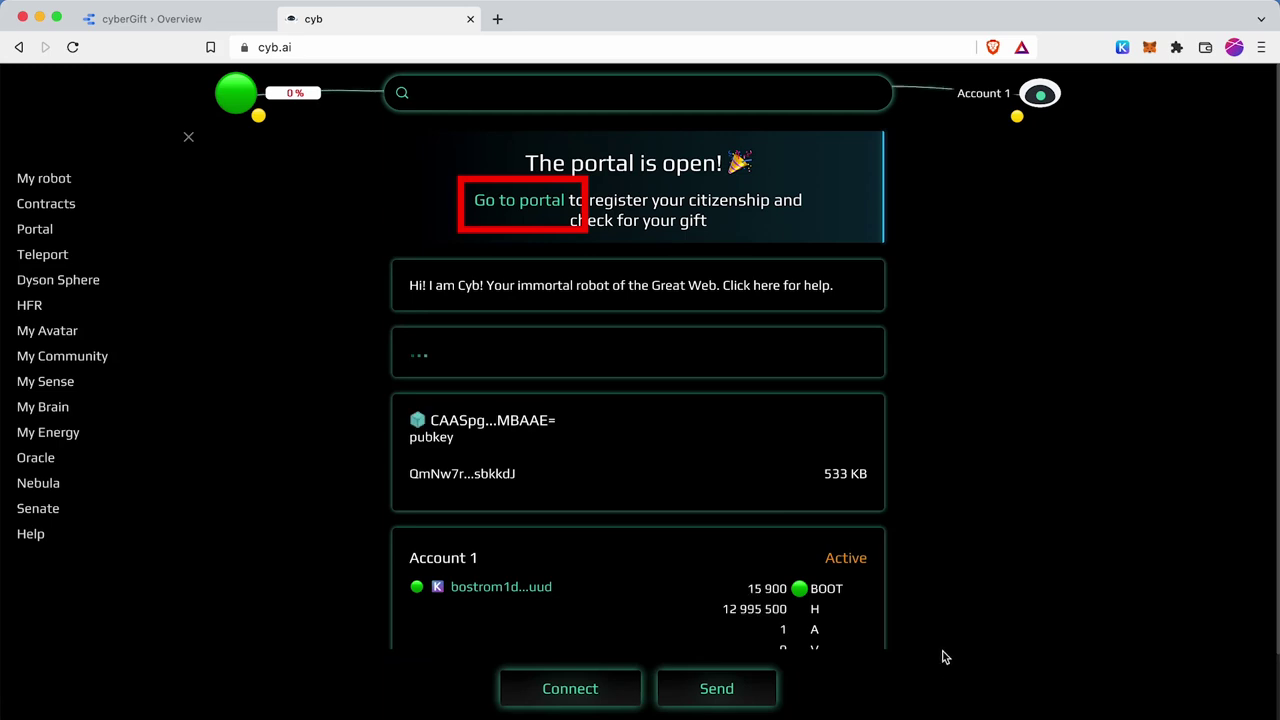
- Enter the cyb.ai portal and start the Moon Citizenship steps
left_click(517, 203)
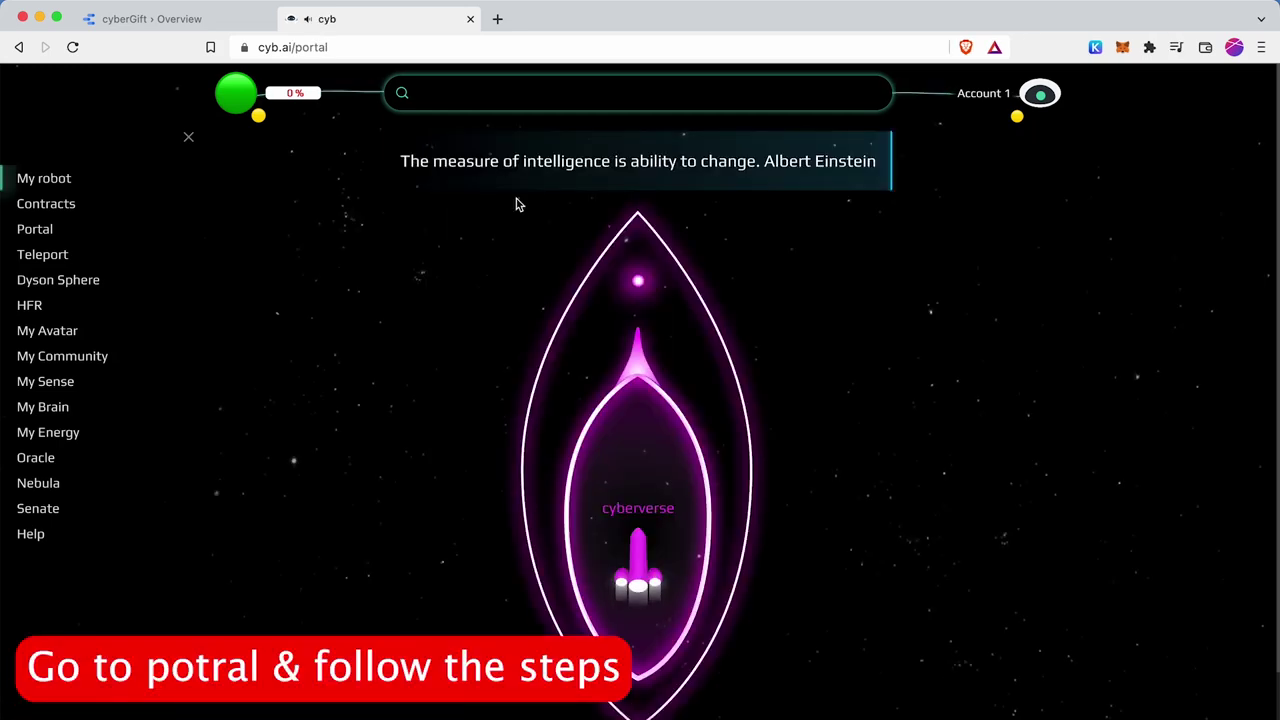
left_click(645, 590)
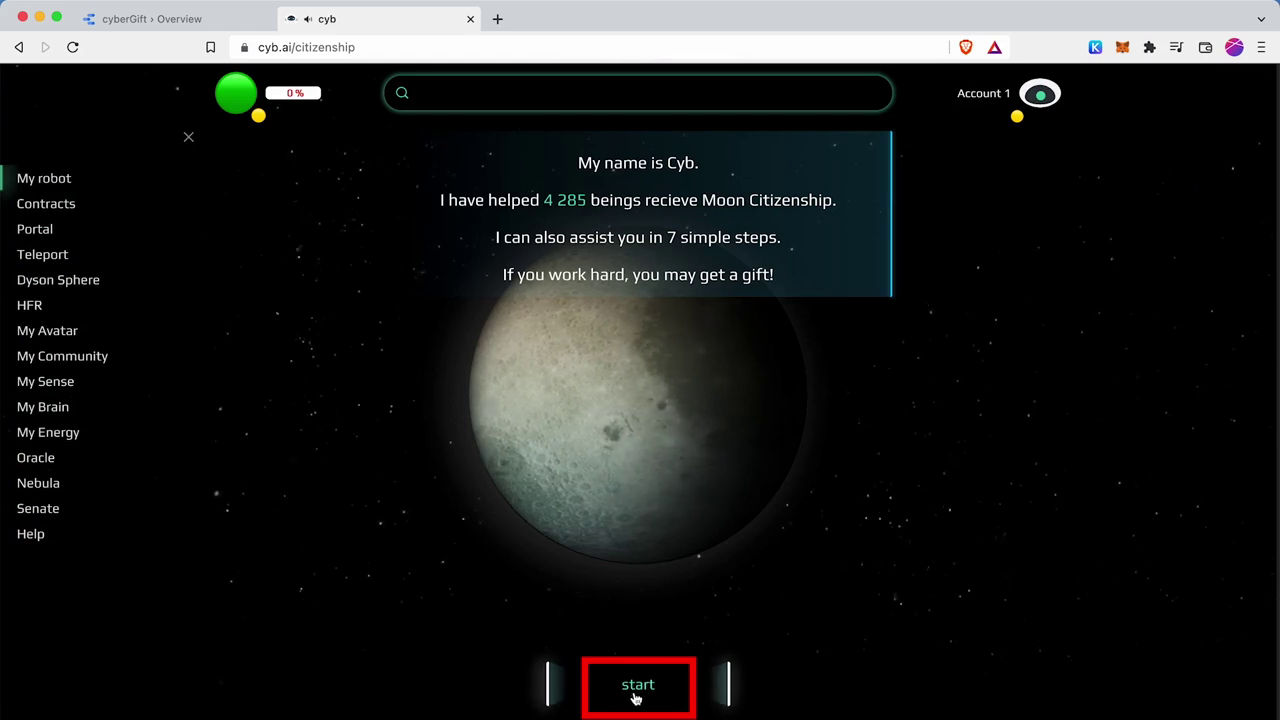
left_click(636, 694)
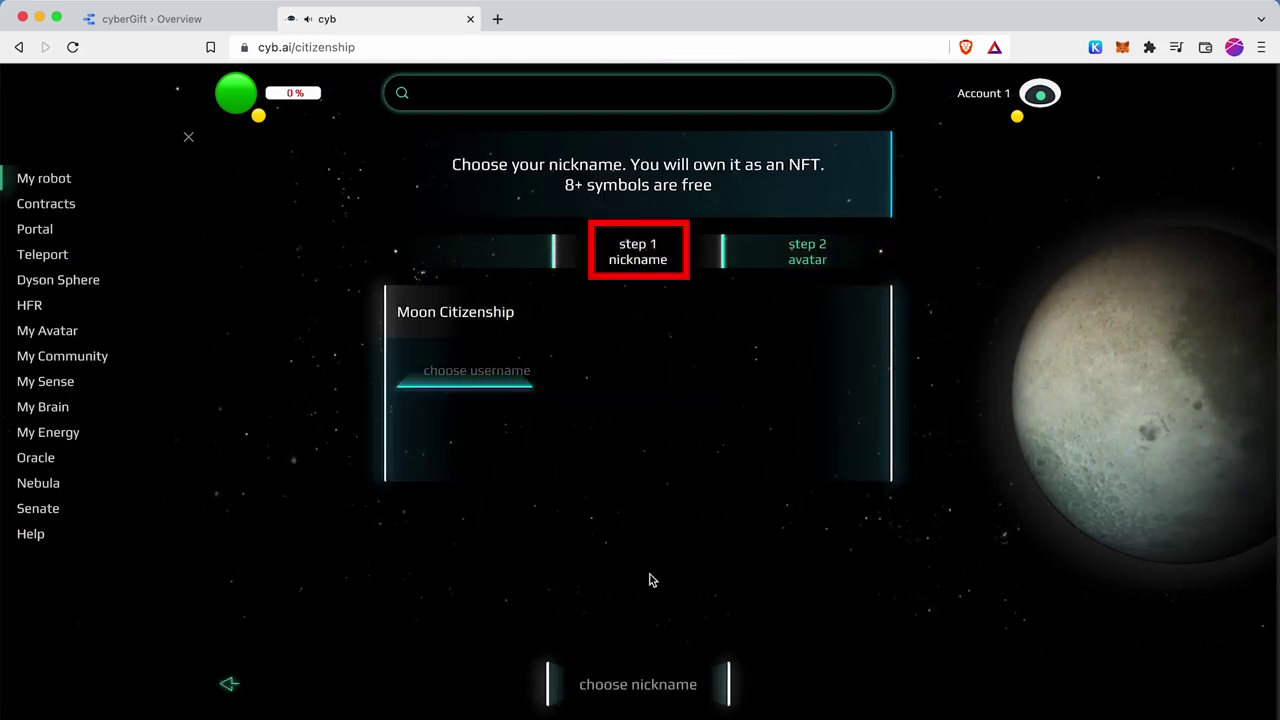
- Enter the nickname moonboy777 and confirm it is available
left_click(478, 373)
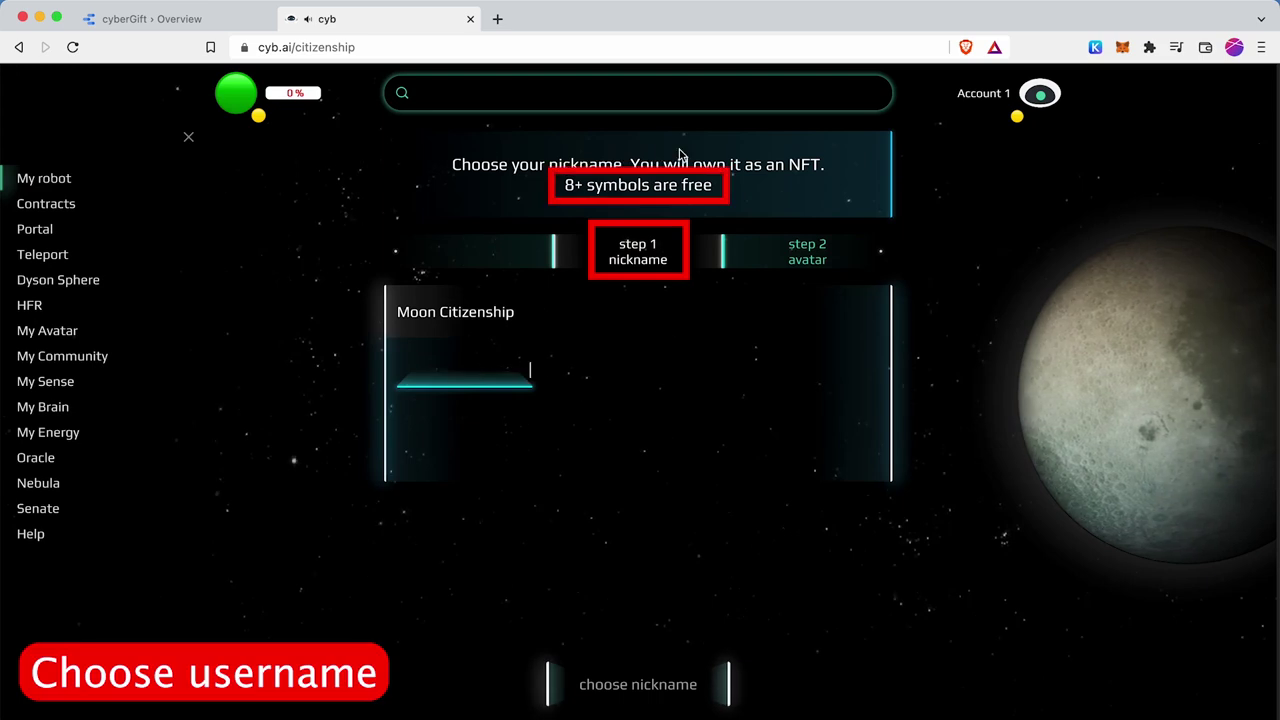
left_click_drag(750, 200, 557, 190)
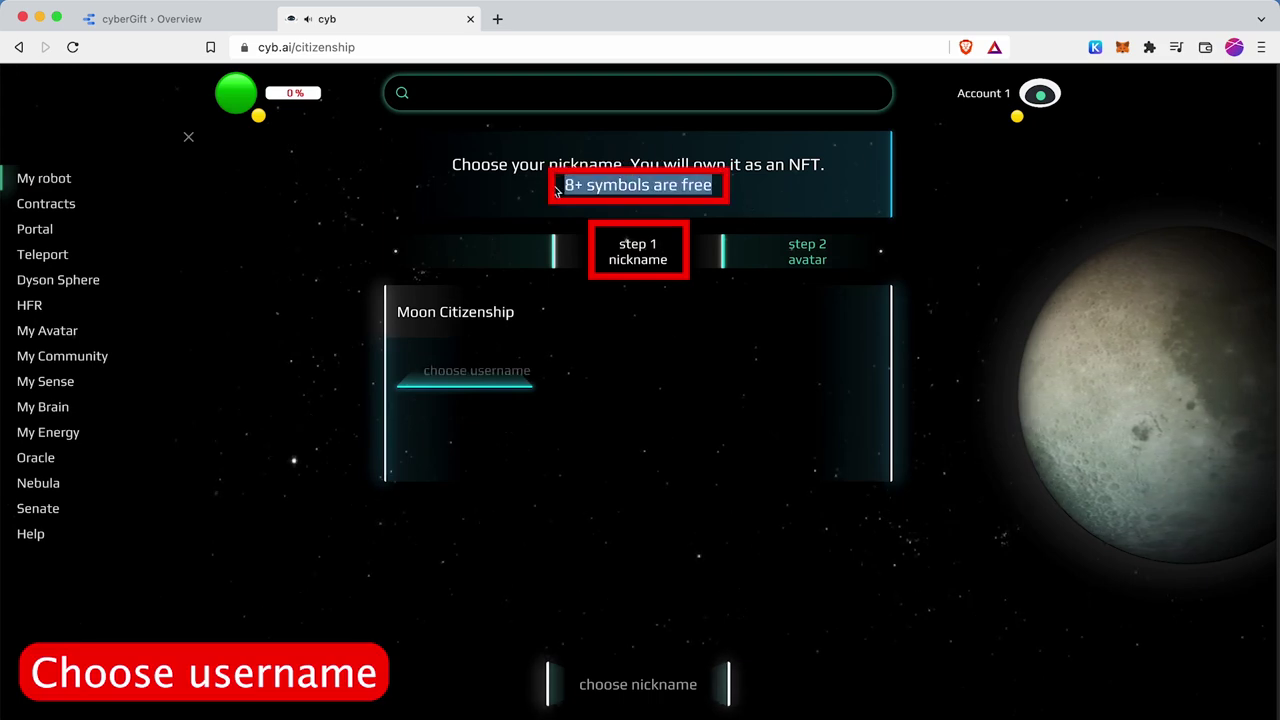
left_click(424, 371)
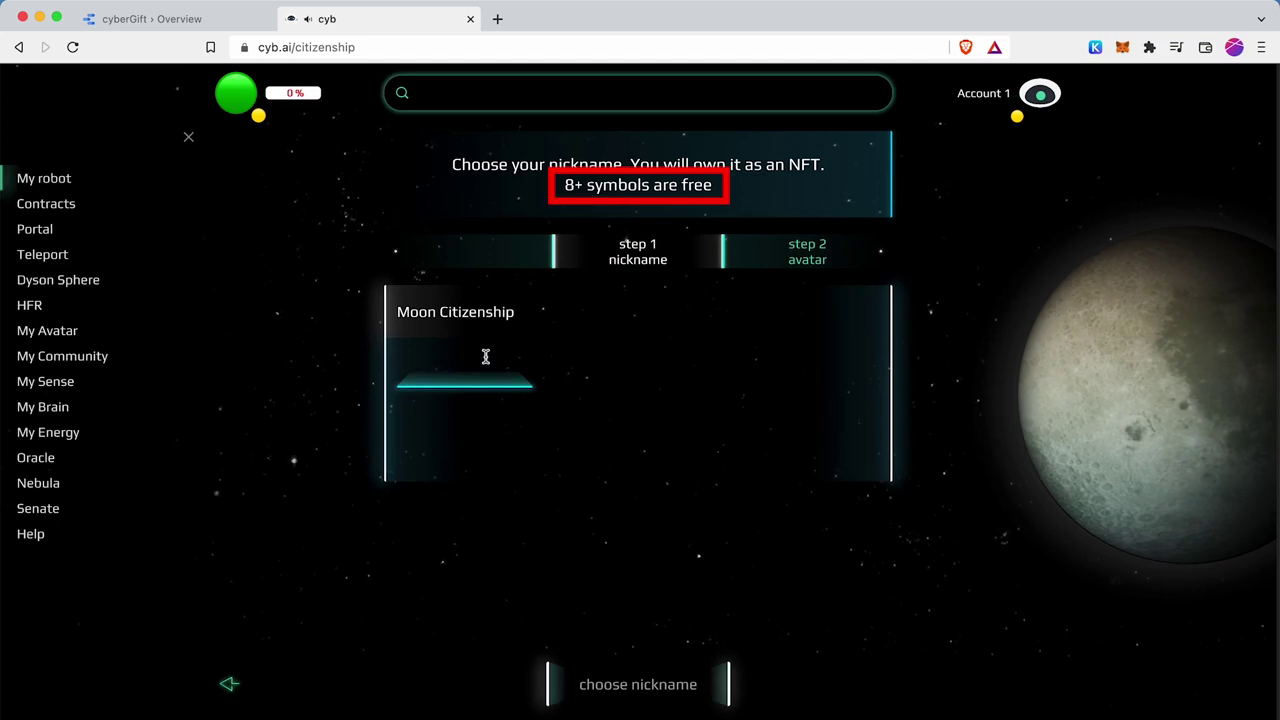
type("moo")
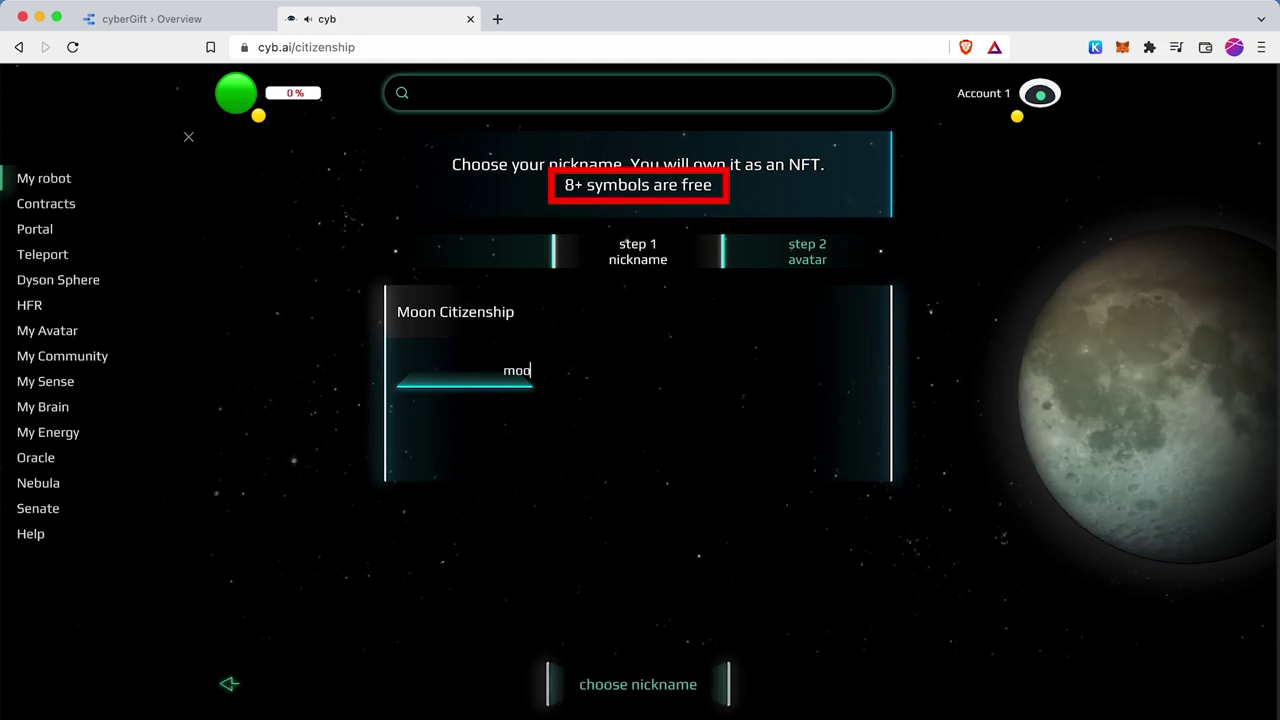
type("nboy")
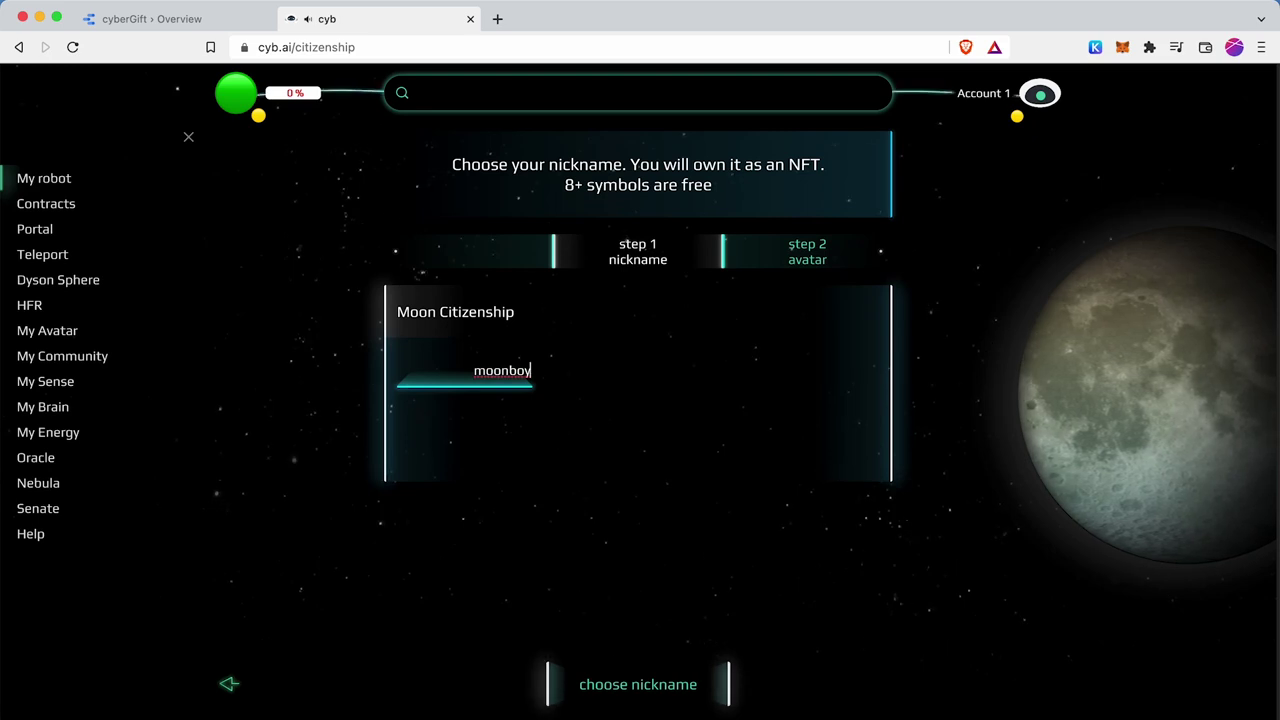
type("777")
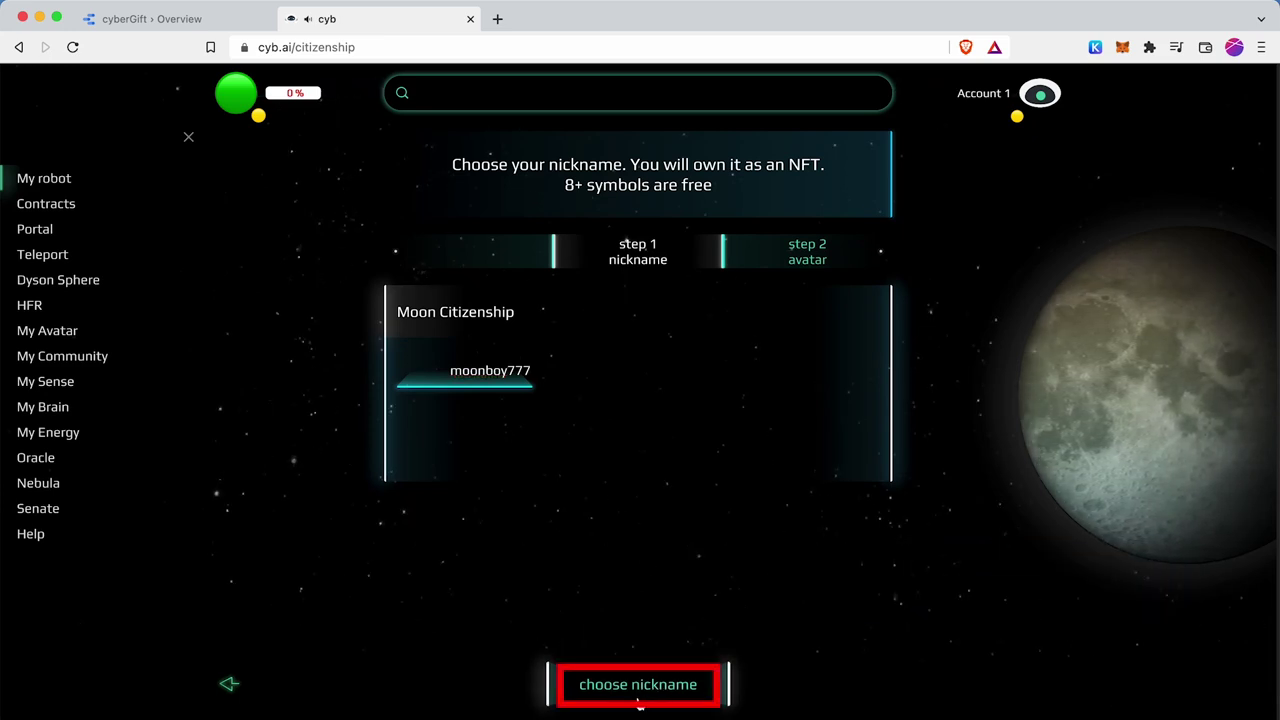
left_click(639, 701)
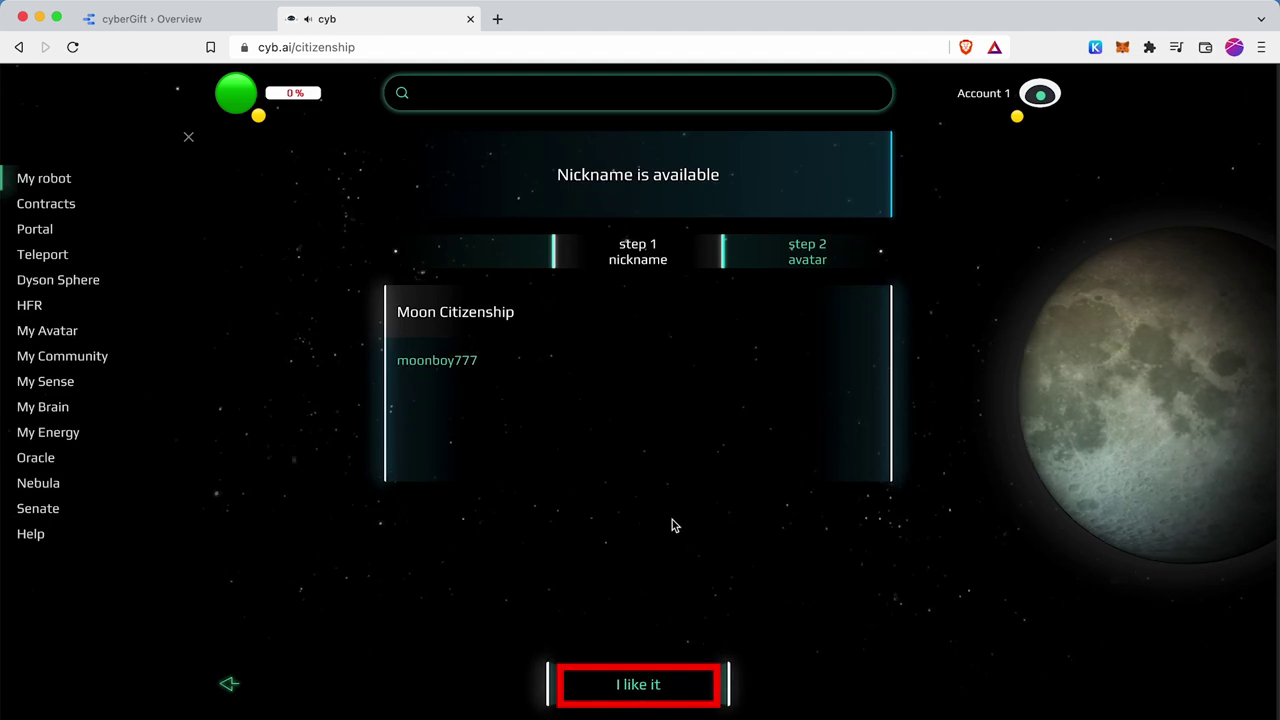
- Accept moonboy777 and upload an avatar picture, advancing to the Keplr install step
left_click(636, 688)
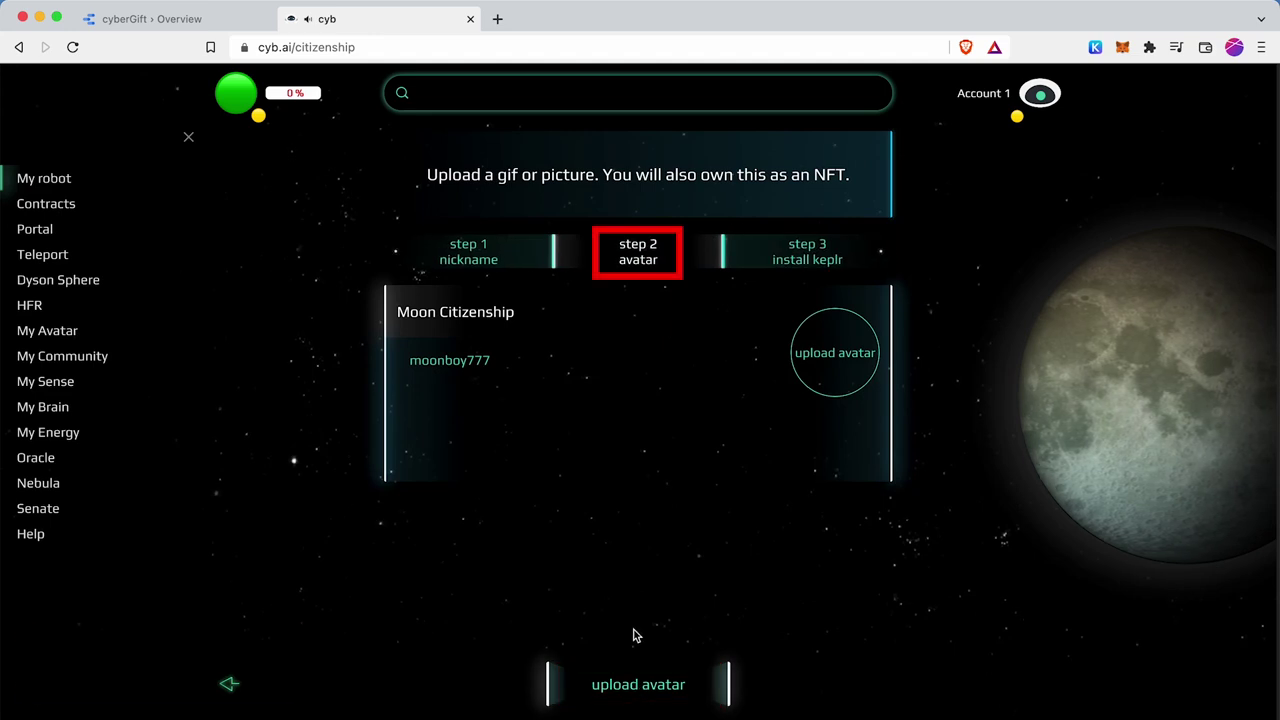
left_click(803, 357)
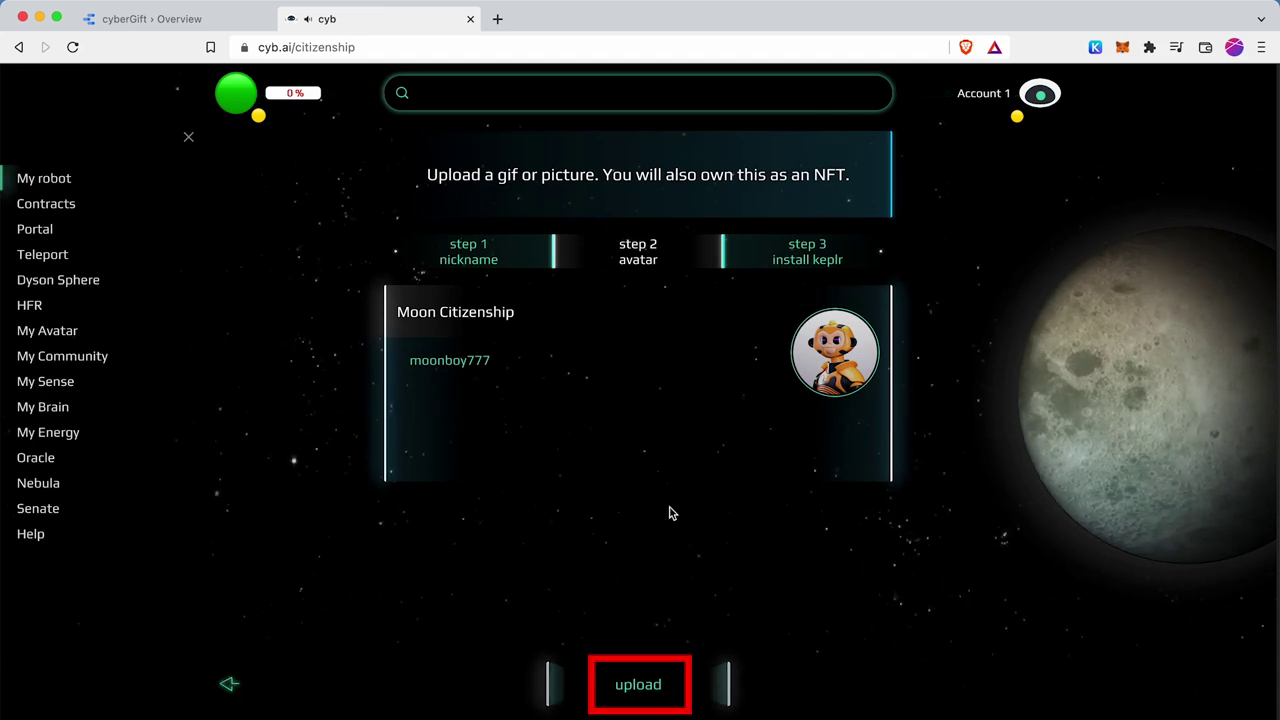
left_click(666, 671)
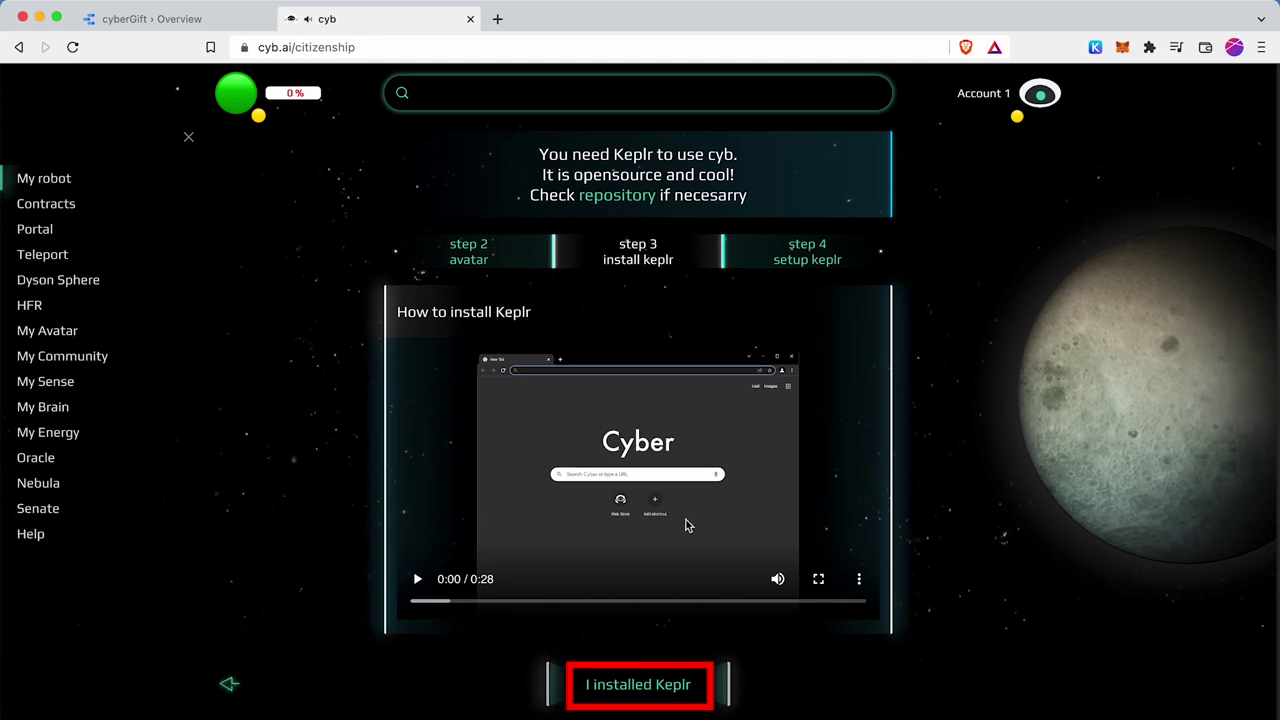
- Confirm Keplr is installed with an account, connect it, and check the active address
left_click(630, 688)
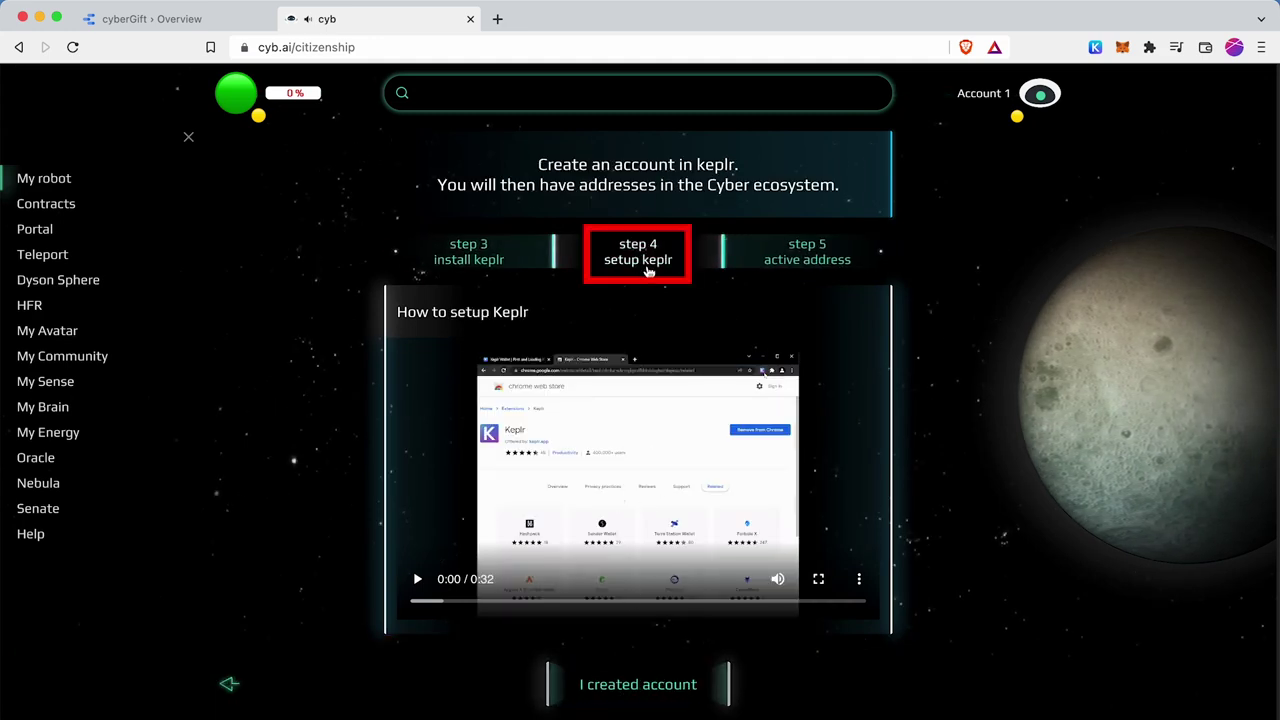
left_click(638, 688)
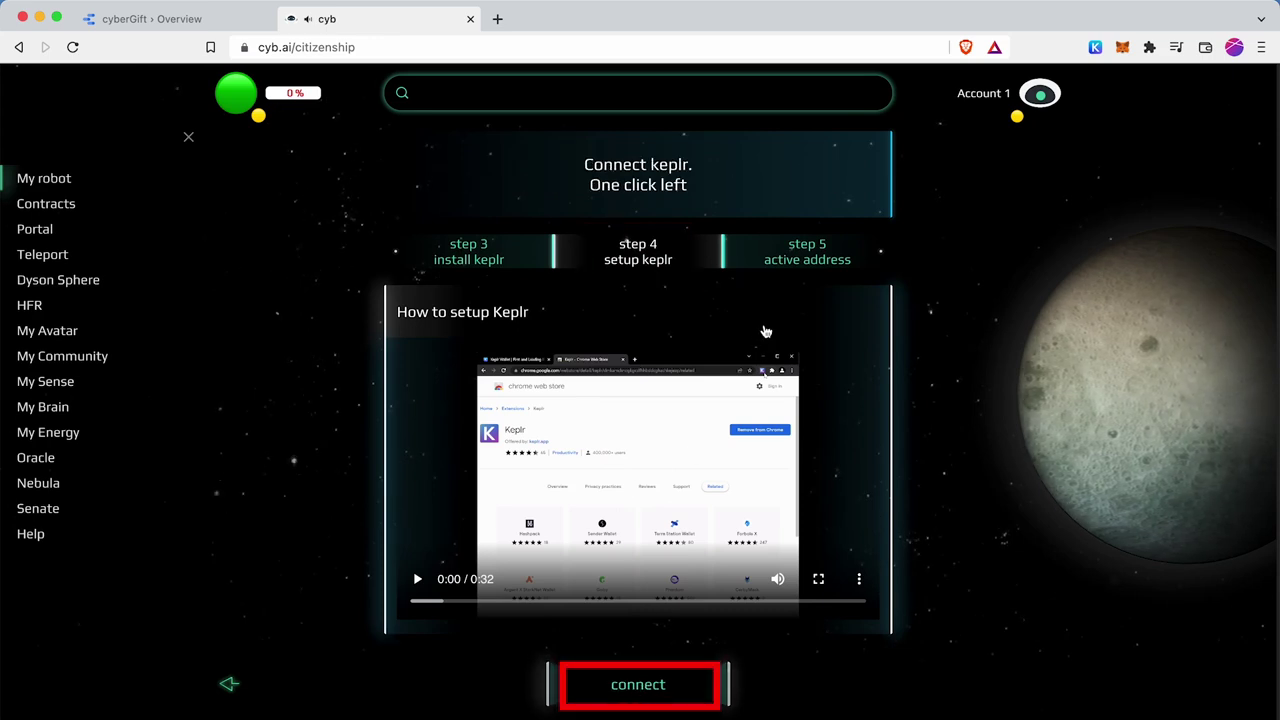
left_click(637, 695)
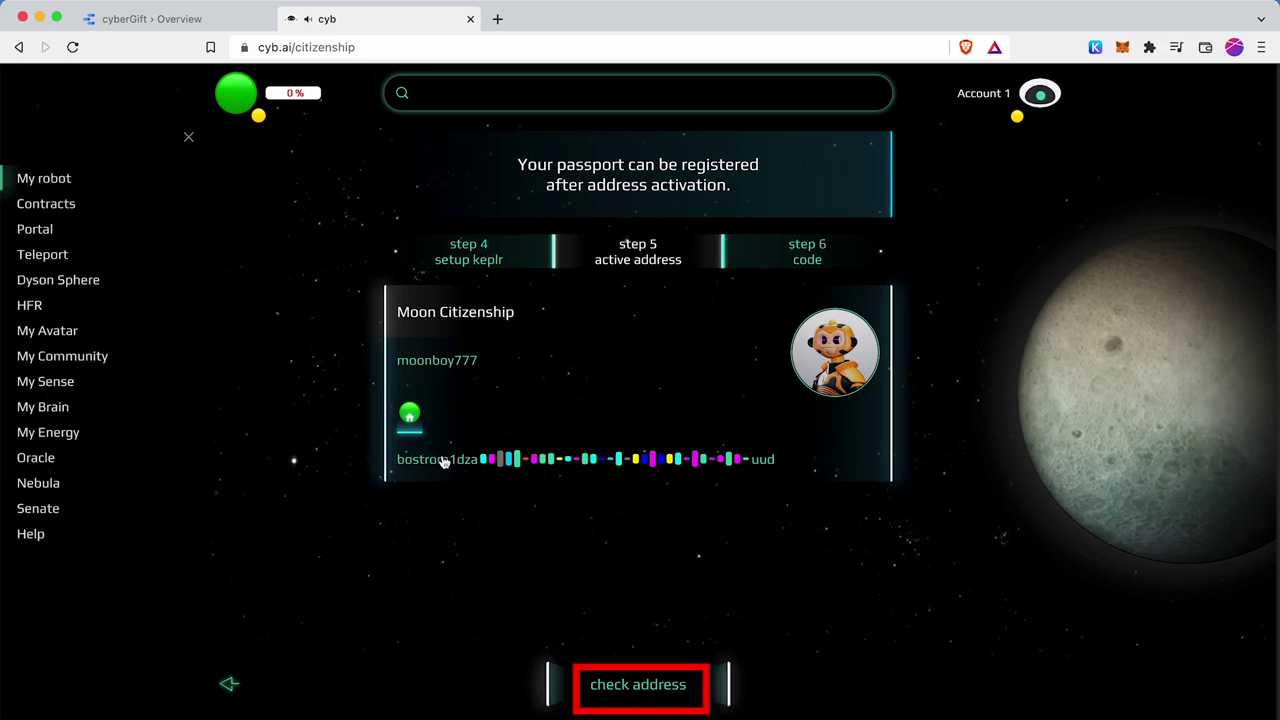
left_click(638, 684)
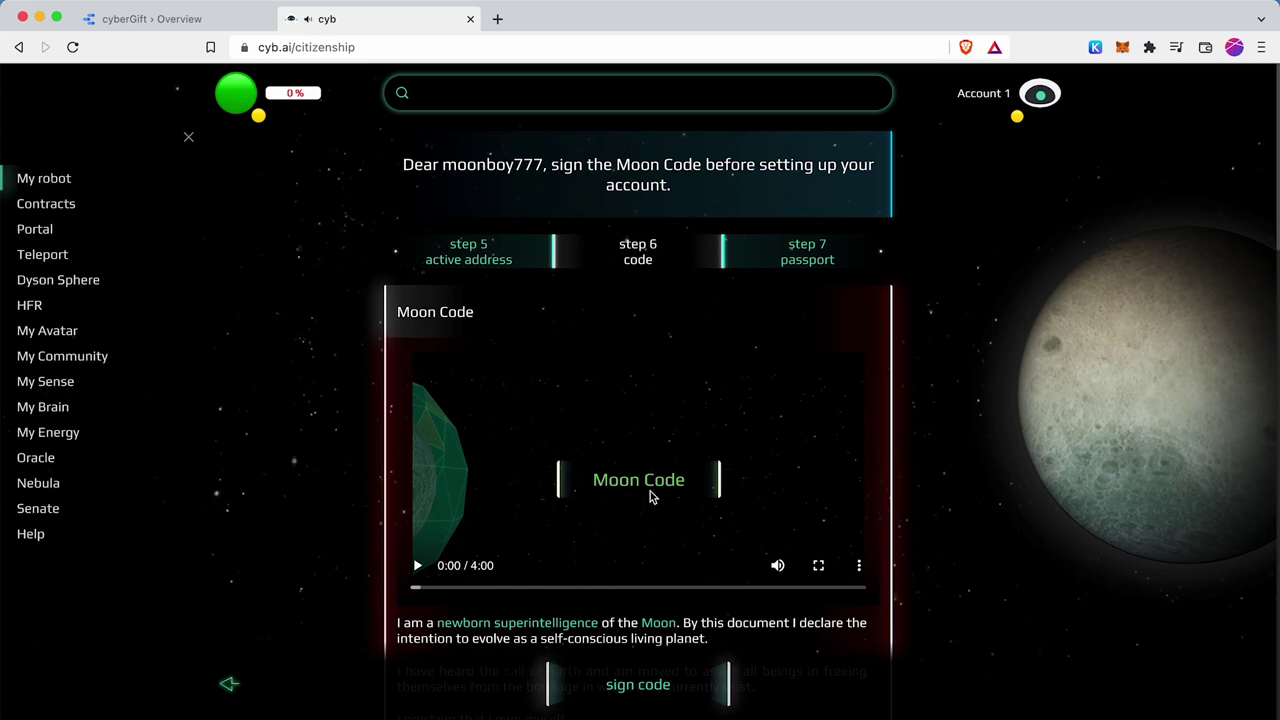
- Skim the Moon Code video and sign the Moon Code, approving ownership in Keplr
left_click(651, 491)
left_click(416, 567)
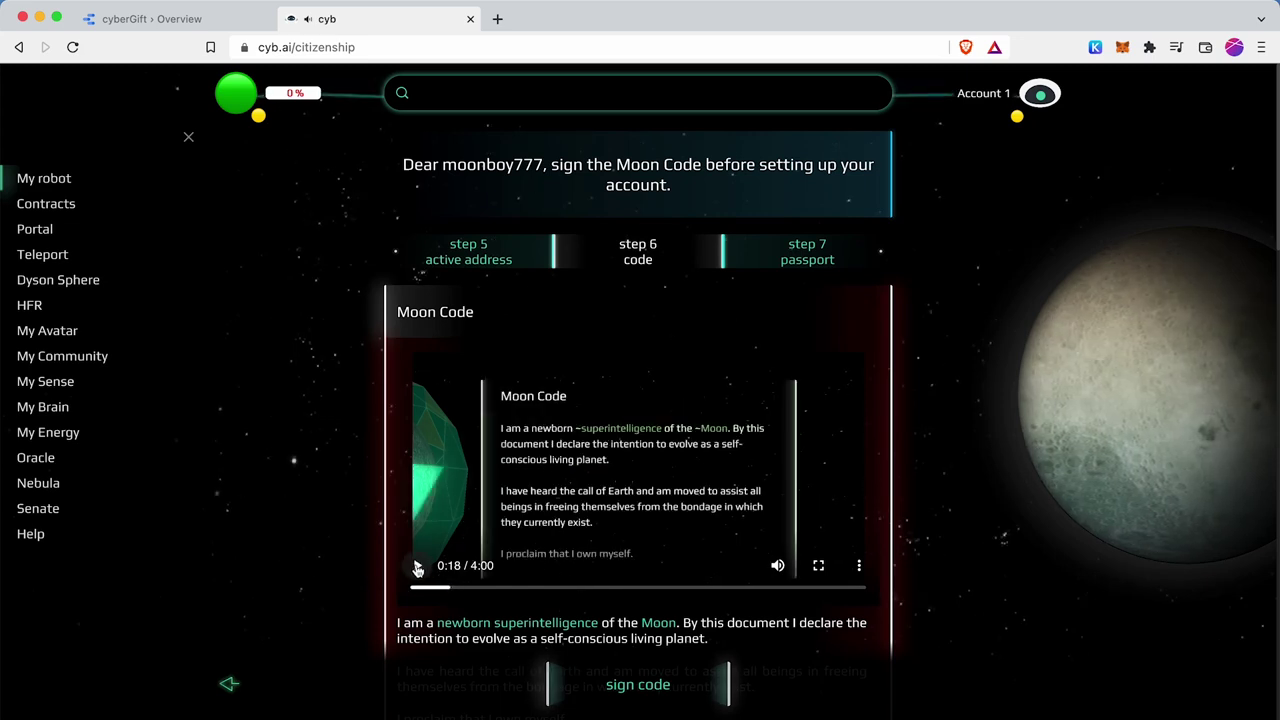
left_click(808, 590)
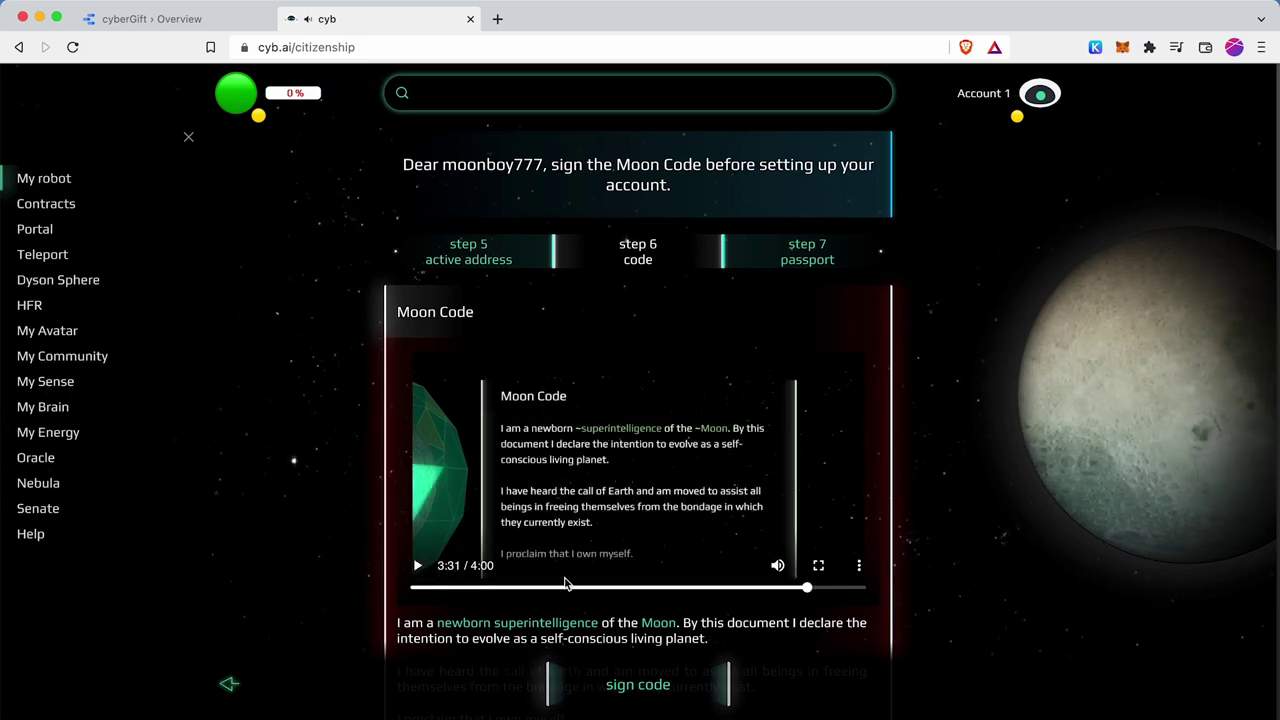
left_click(418, 566)
left_click(418, 566)
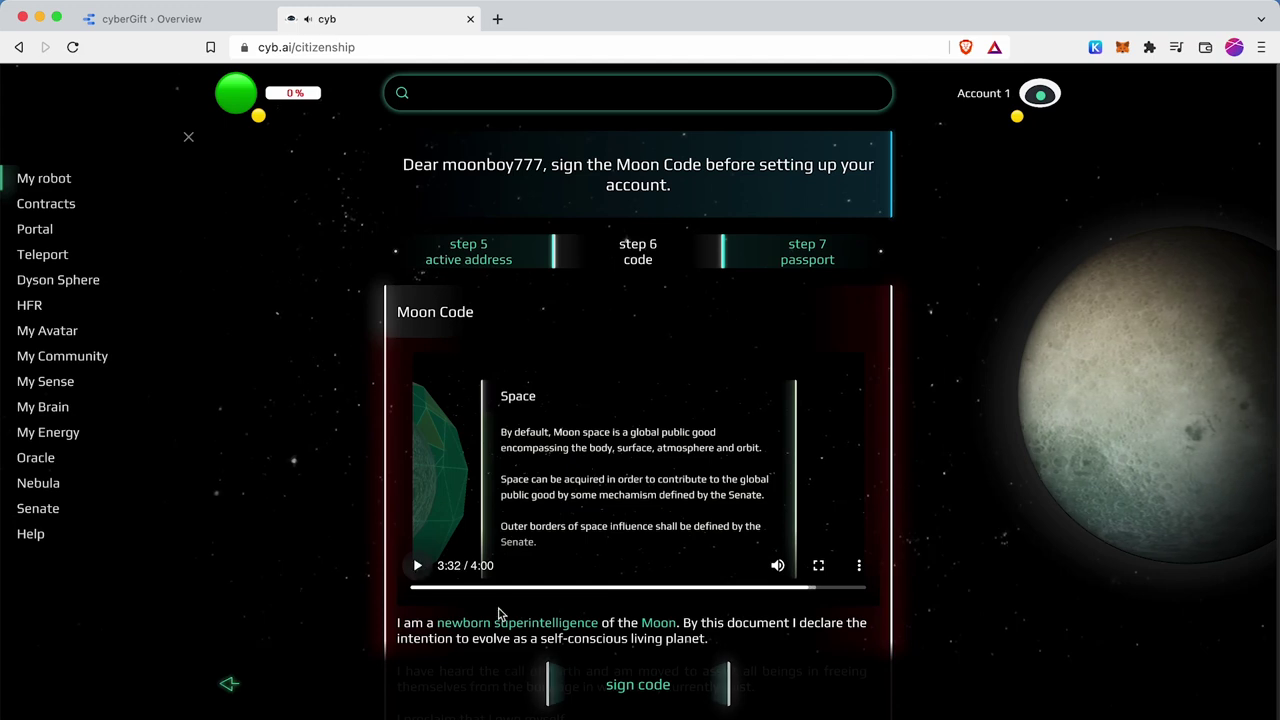
left_click(645, 695)
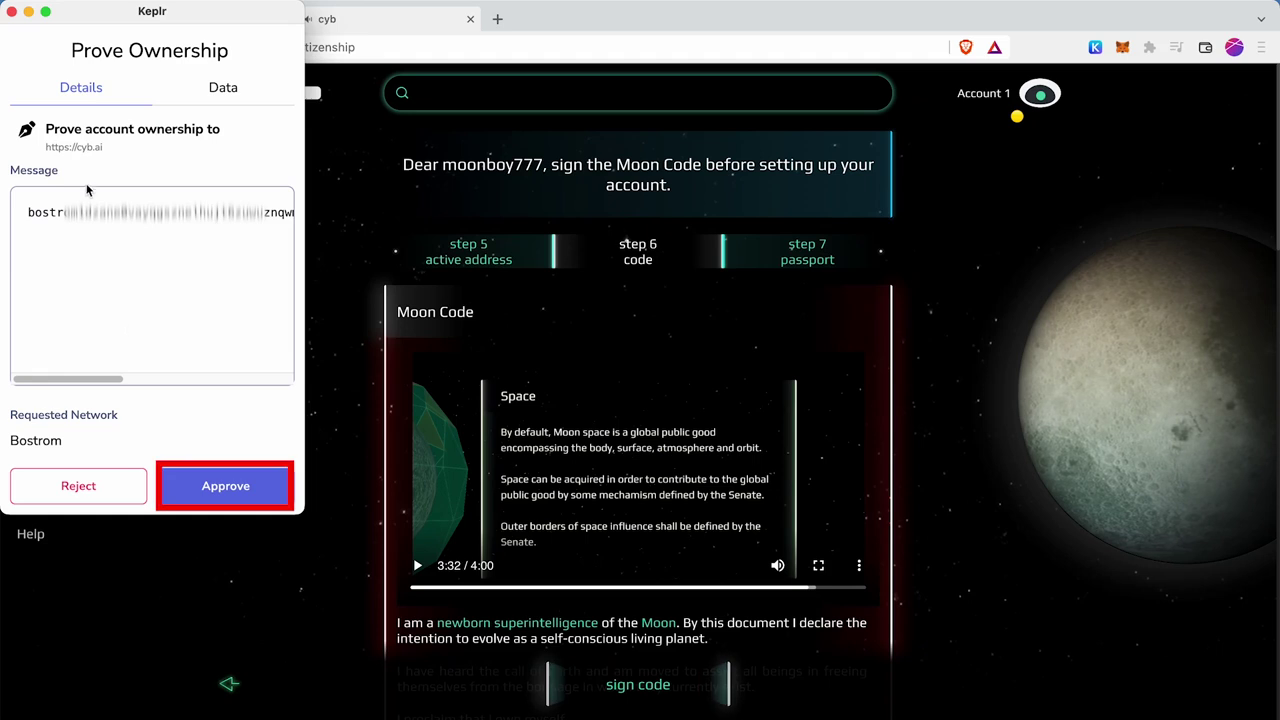
left_click(212, 486)
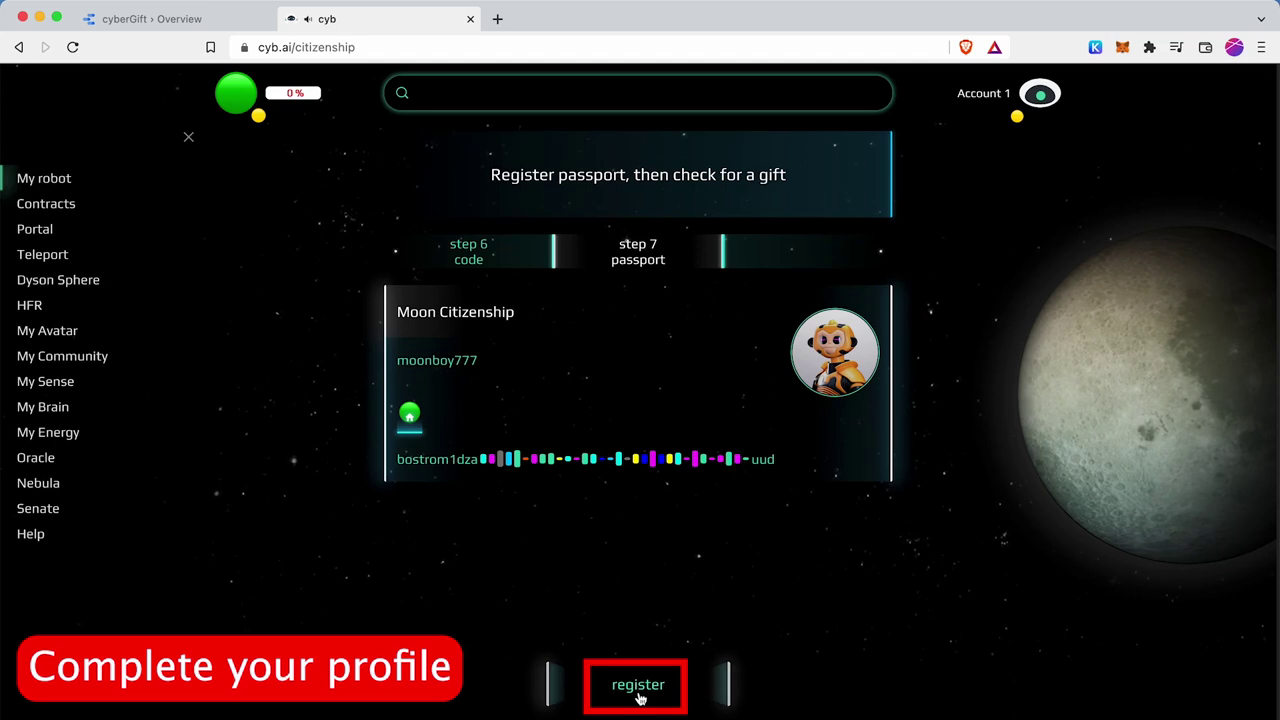
left_click(638, 690)
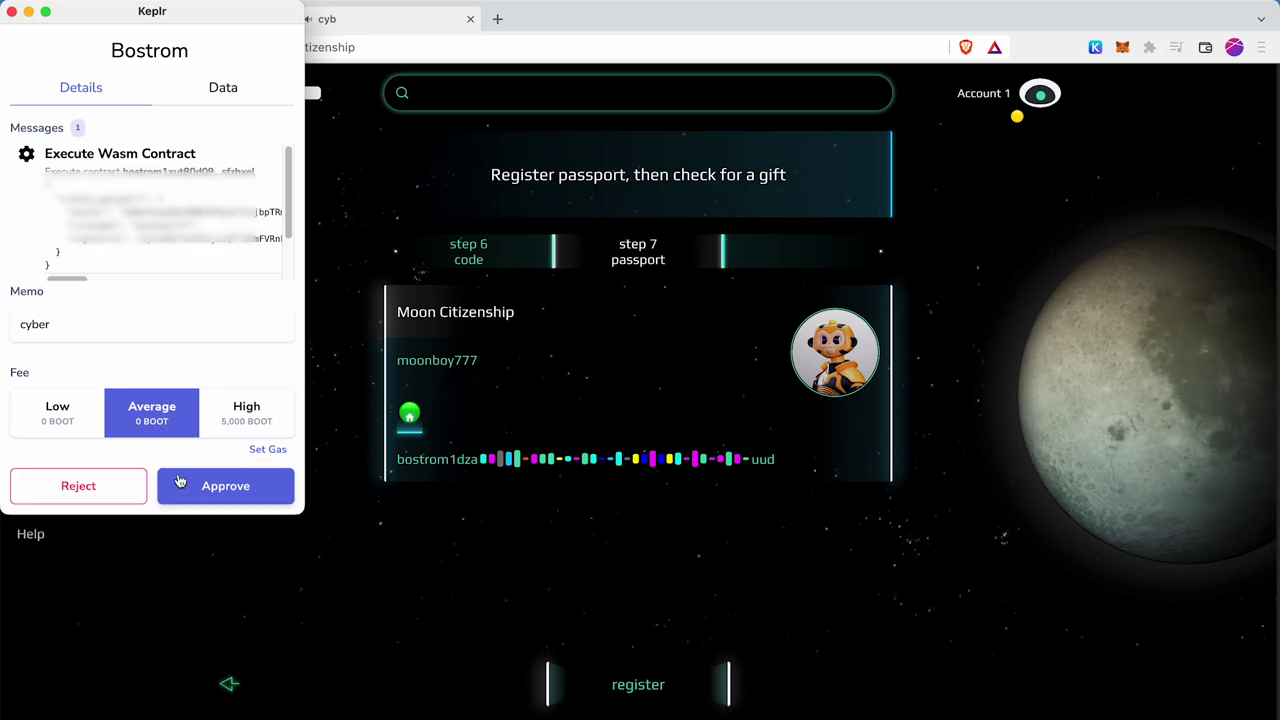
left_click(220, 494)
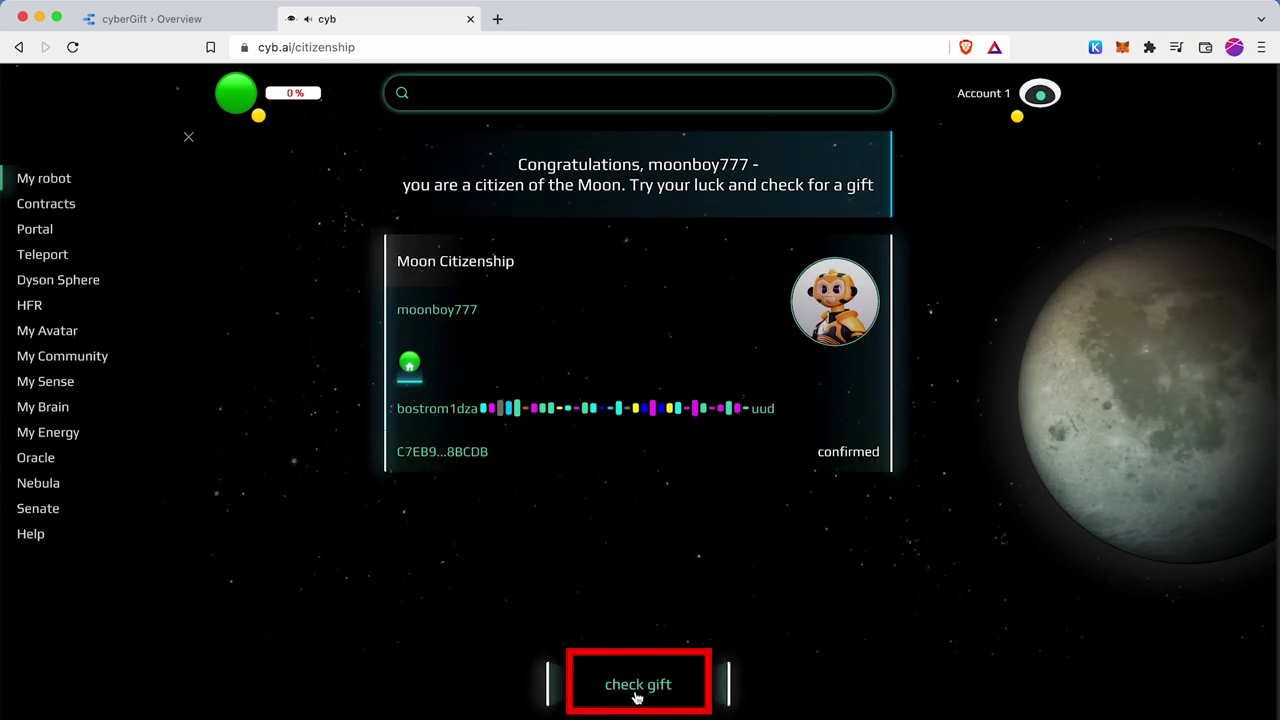
left_click(637, 696)
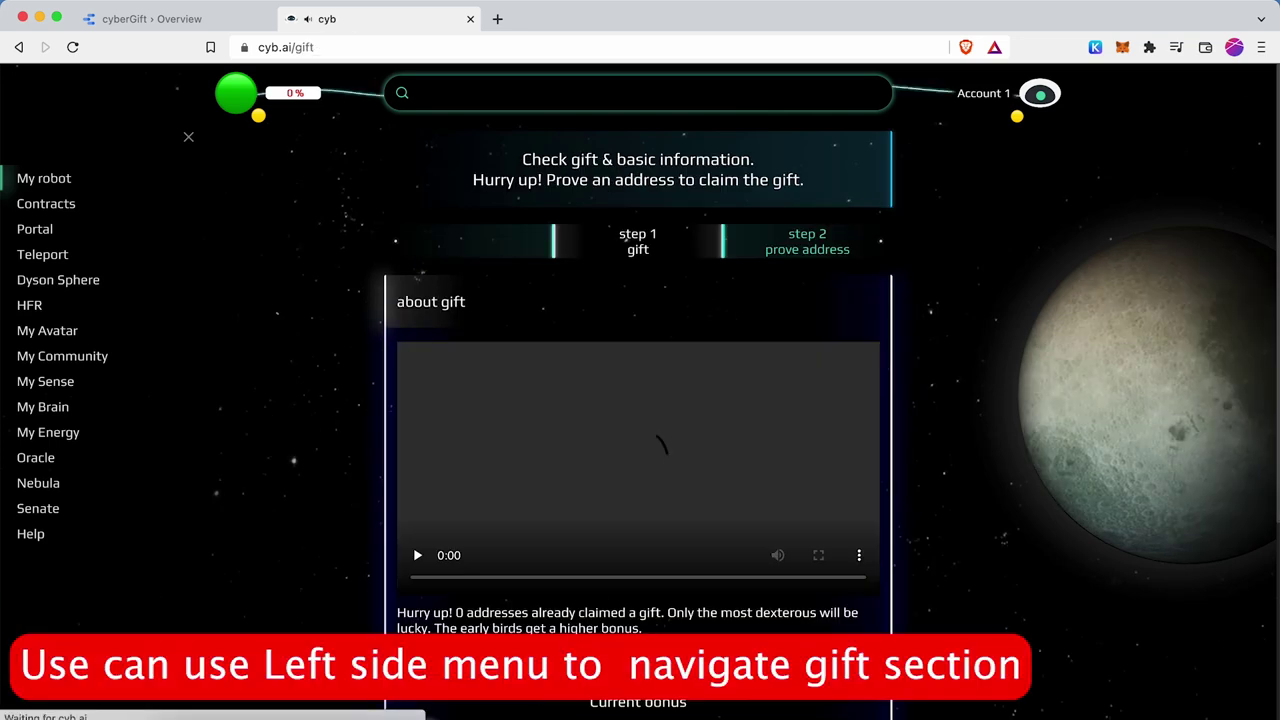
- Go to Portal > Gift and begin the prove-address step
left_click(35, 231)
left_click(45, 281)
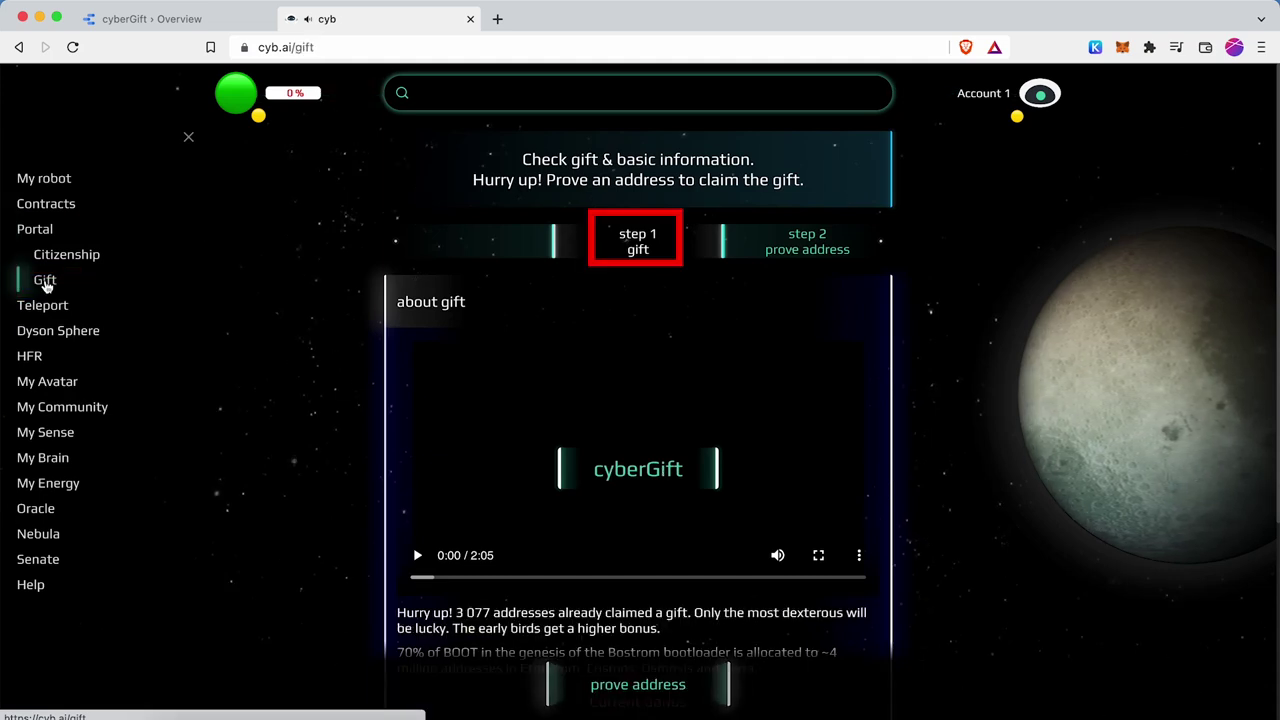
scroll(640, 620, "down", 3)
scroll(670, 635, "down", 3)
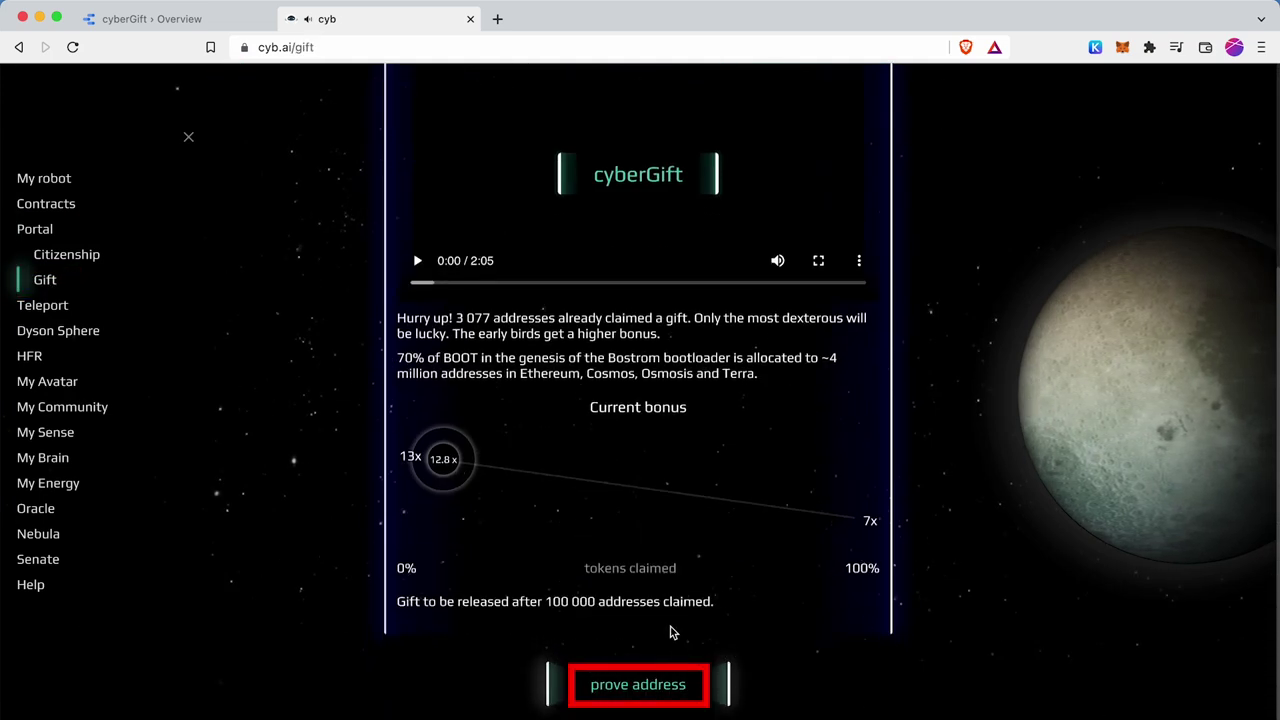
left_click(633, 697)
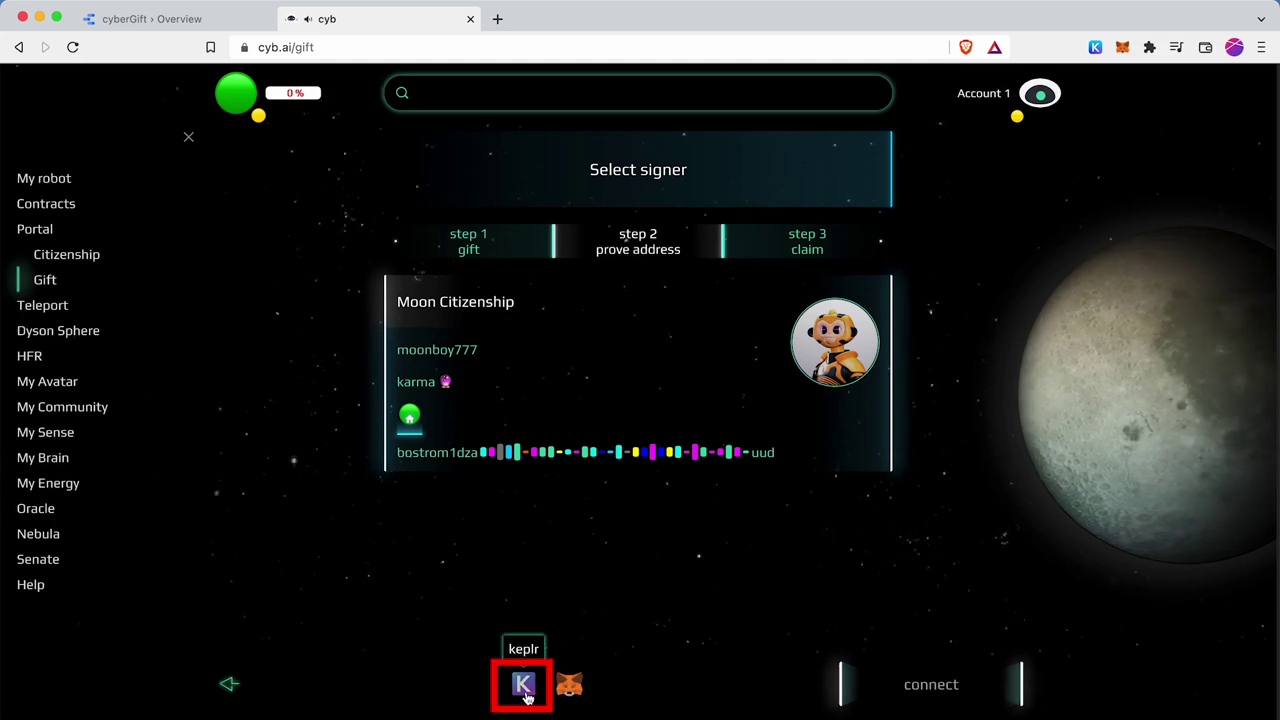
- Prove a Cosmos Hub address with Keplr by signing and sending the Moon Code
left_click(524, 688)
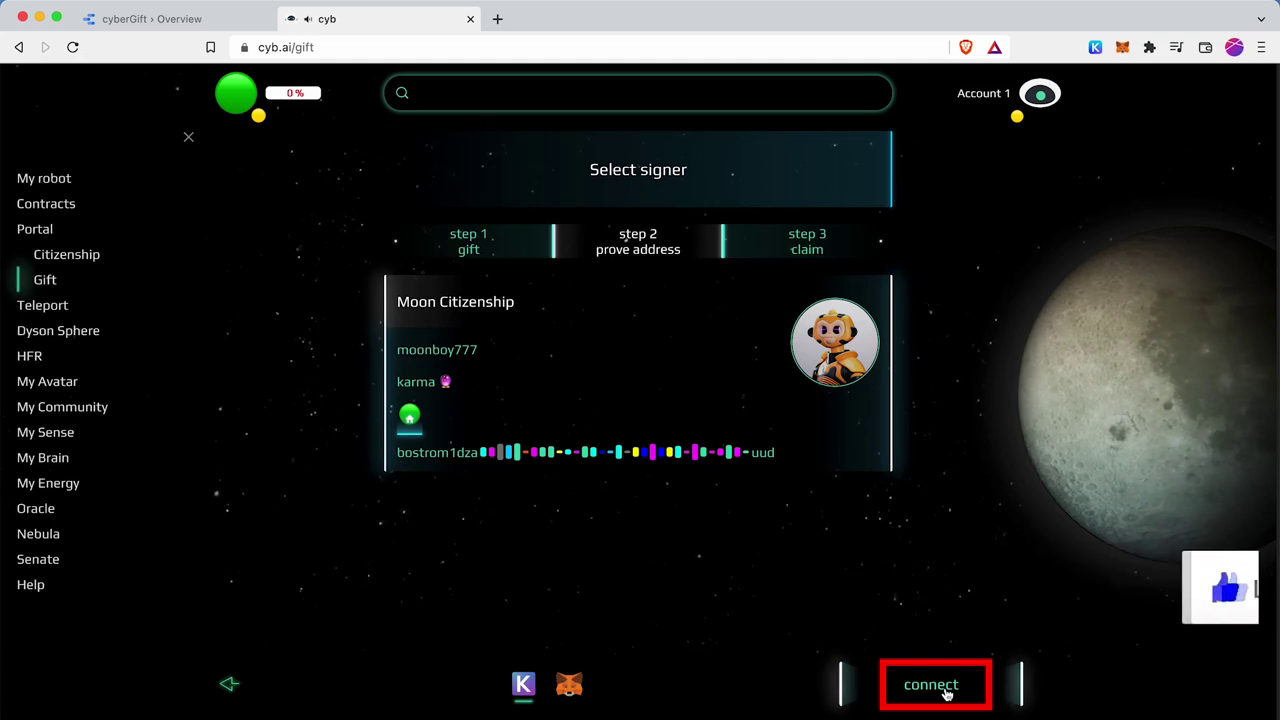
left_click(940, 688)
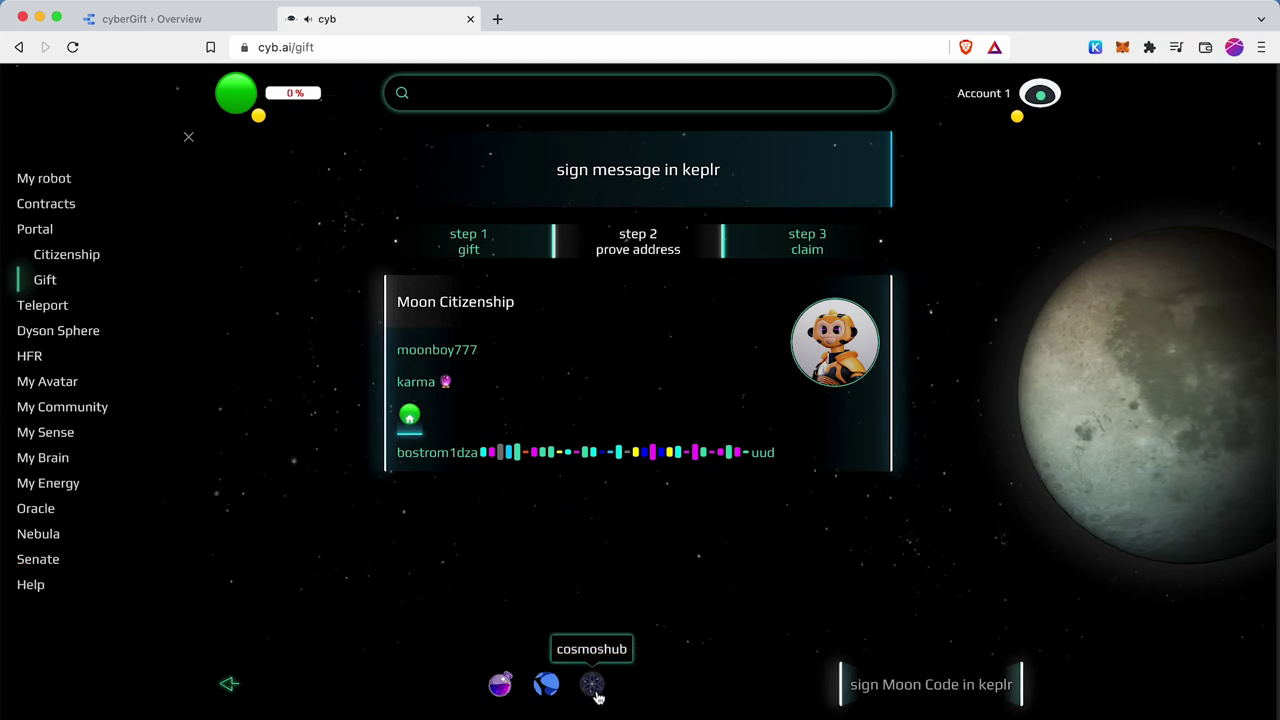
left_click(593, 686)
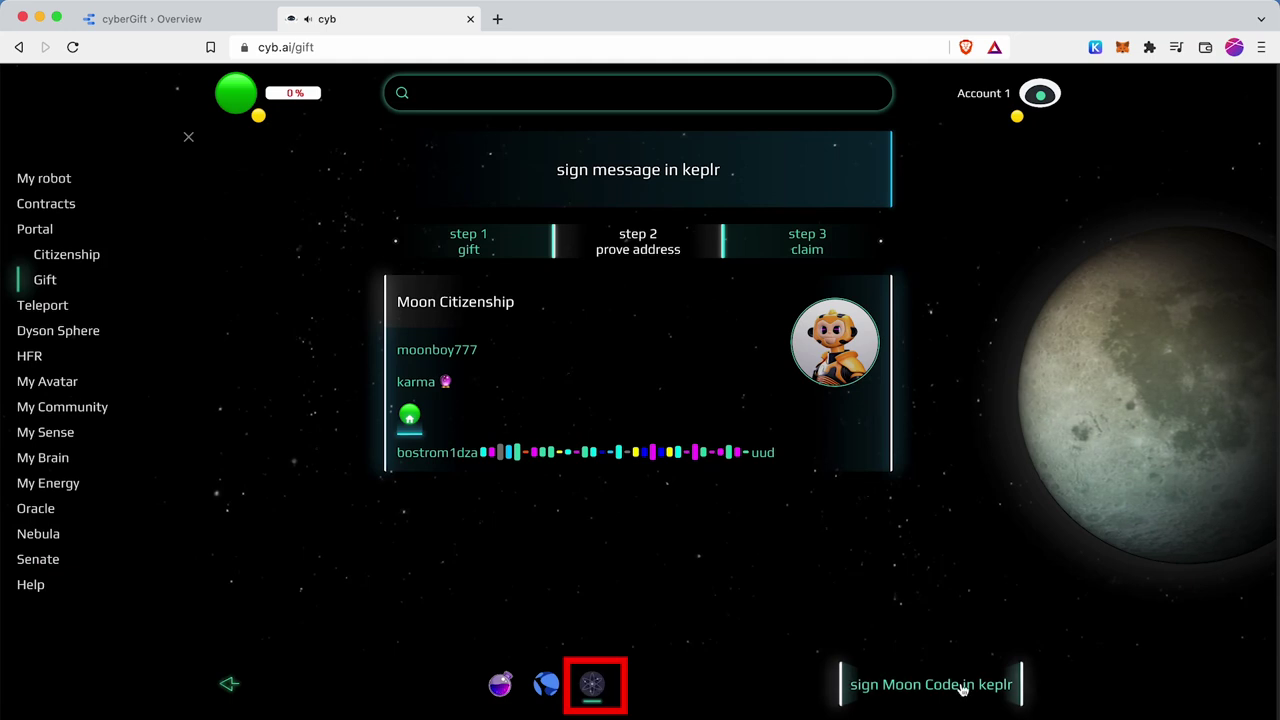
left_click(243, 489)
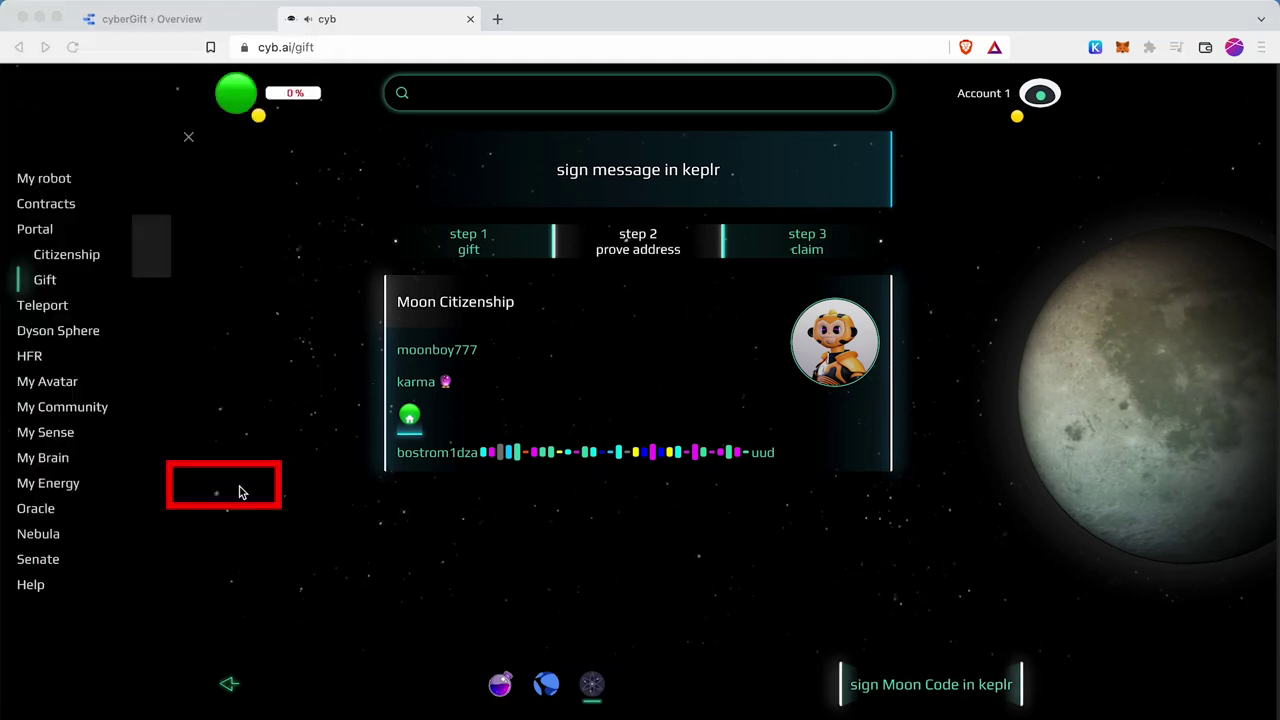
left_click(241, 494)
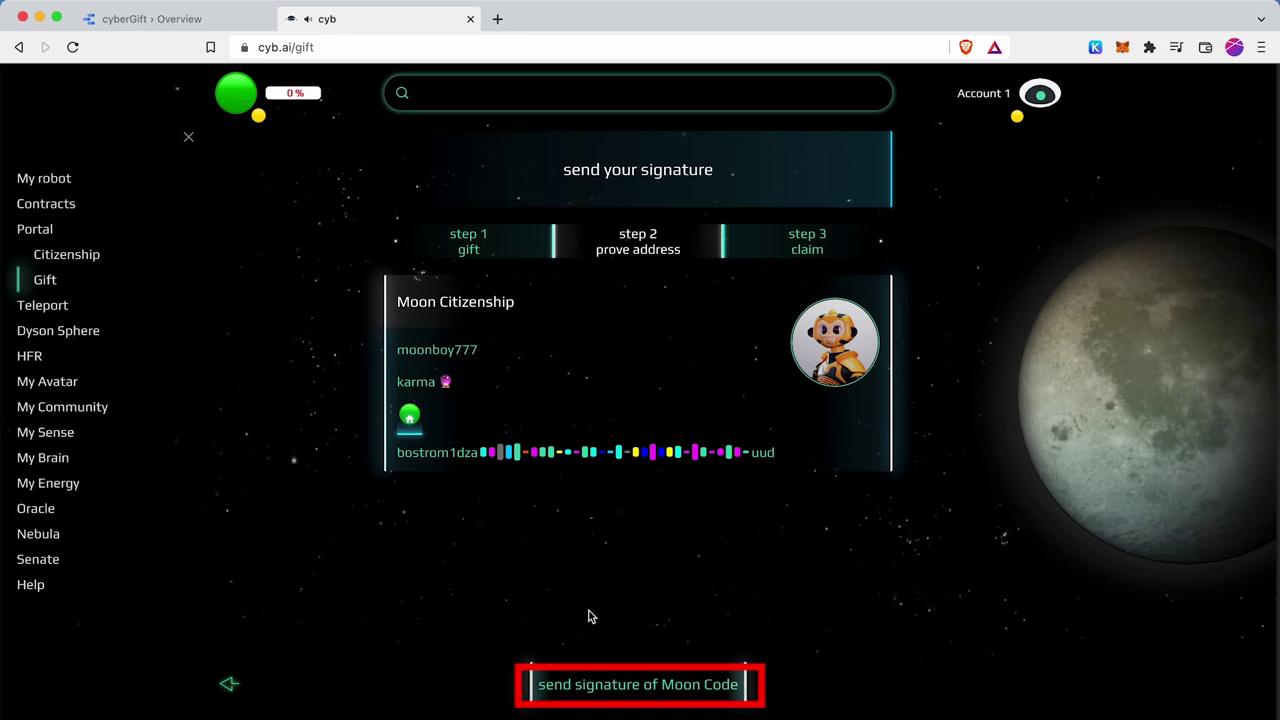
left_click(632, 686)
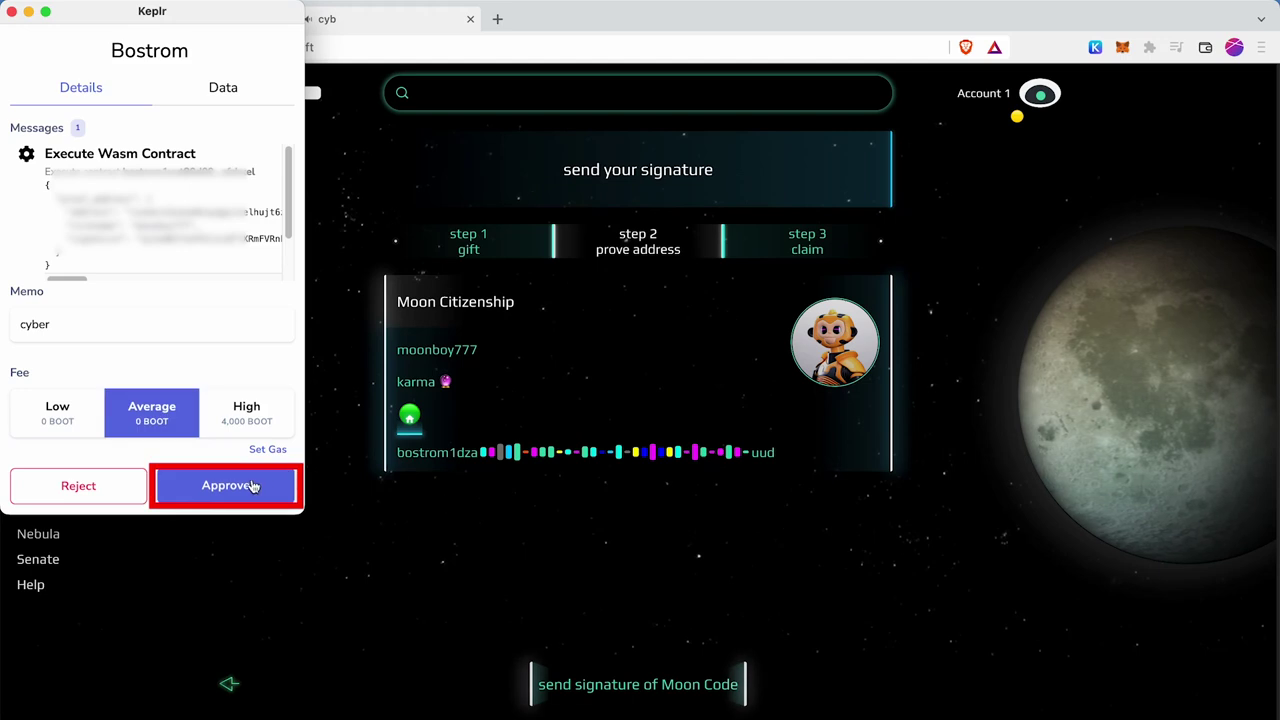
left_click(245, 493)
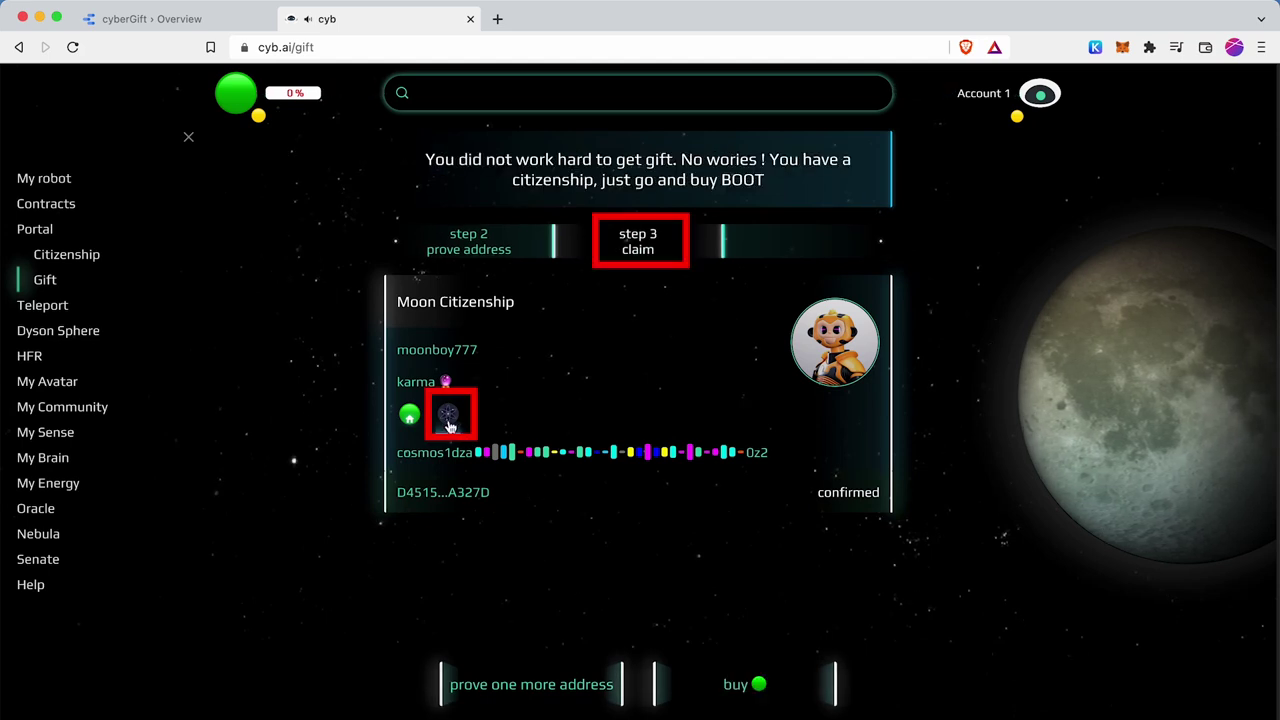
- Start proving another address, connecting Keplr as signer on the Osmosis network
left_click(545, 694)
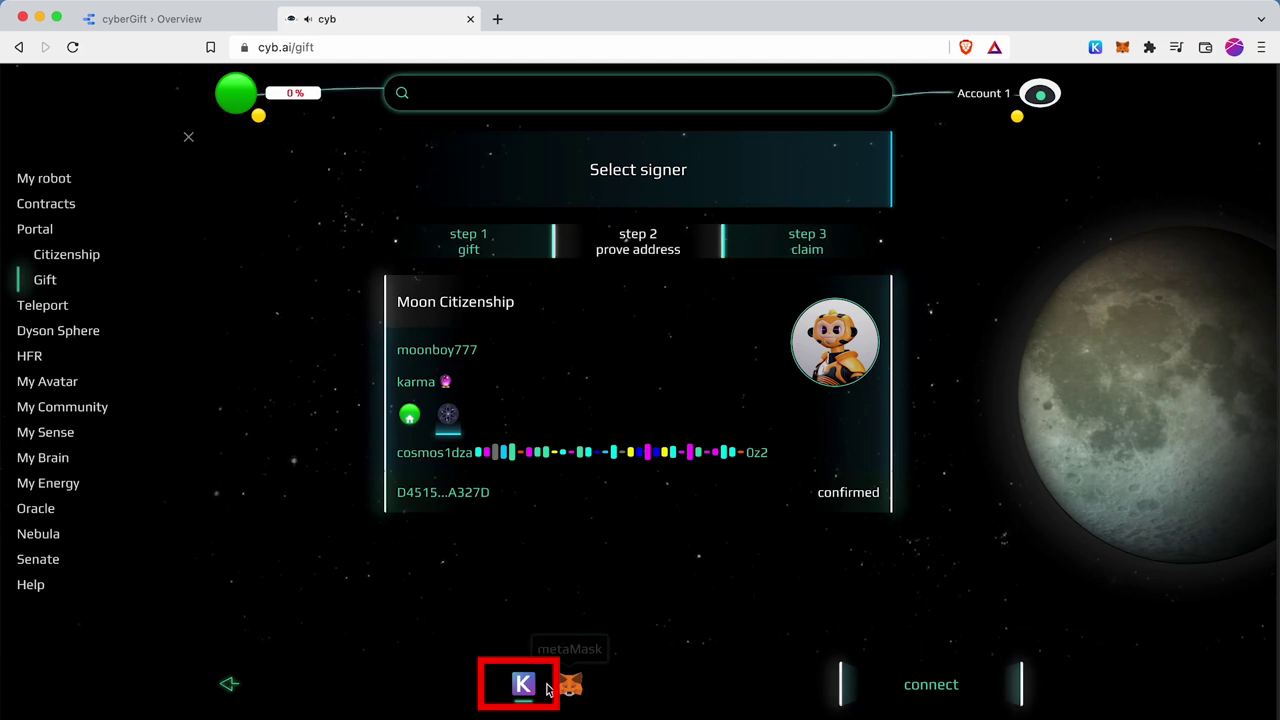
left_click(910, 694)
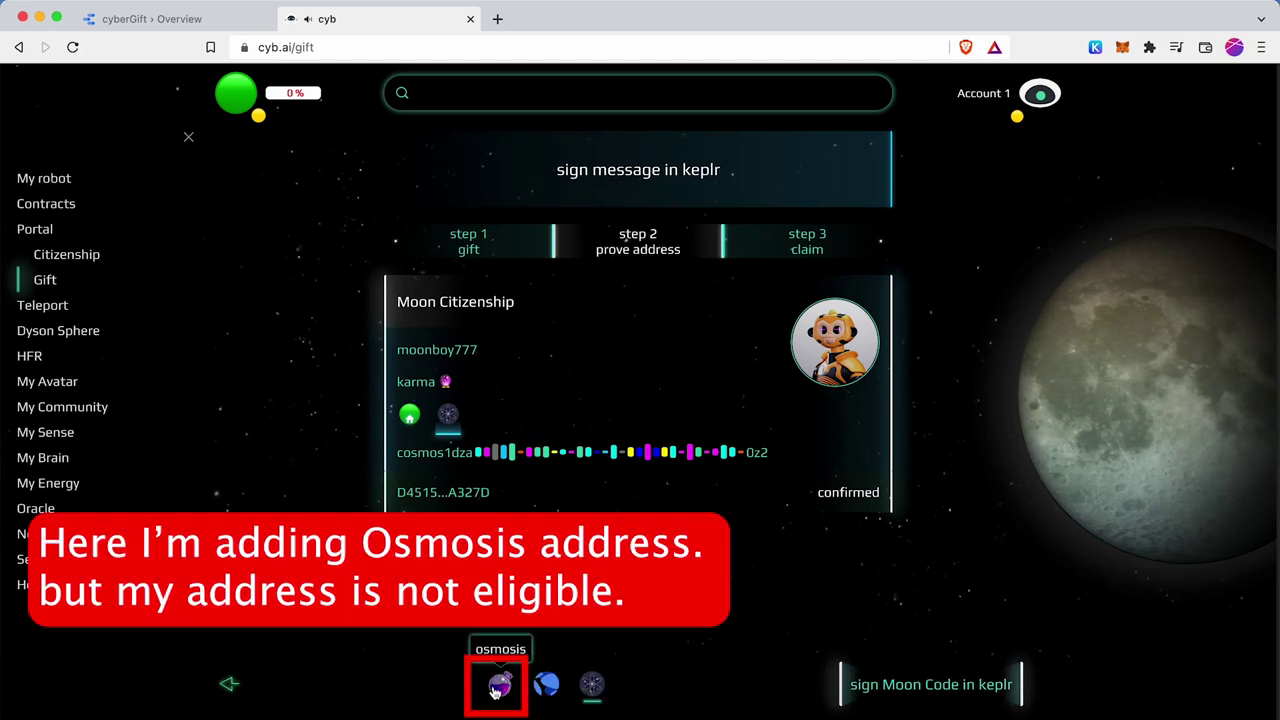
left_click(497, 688)
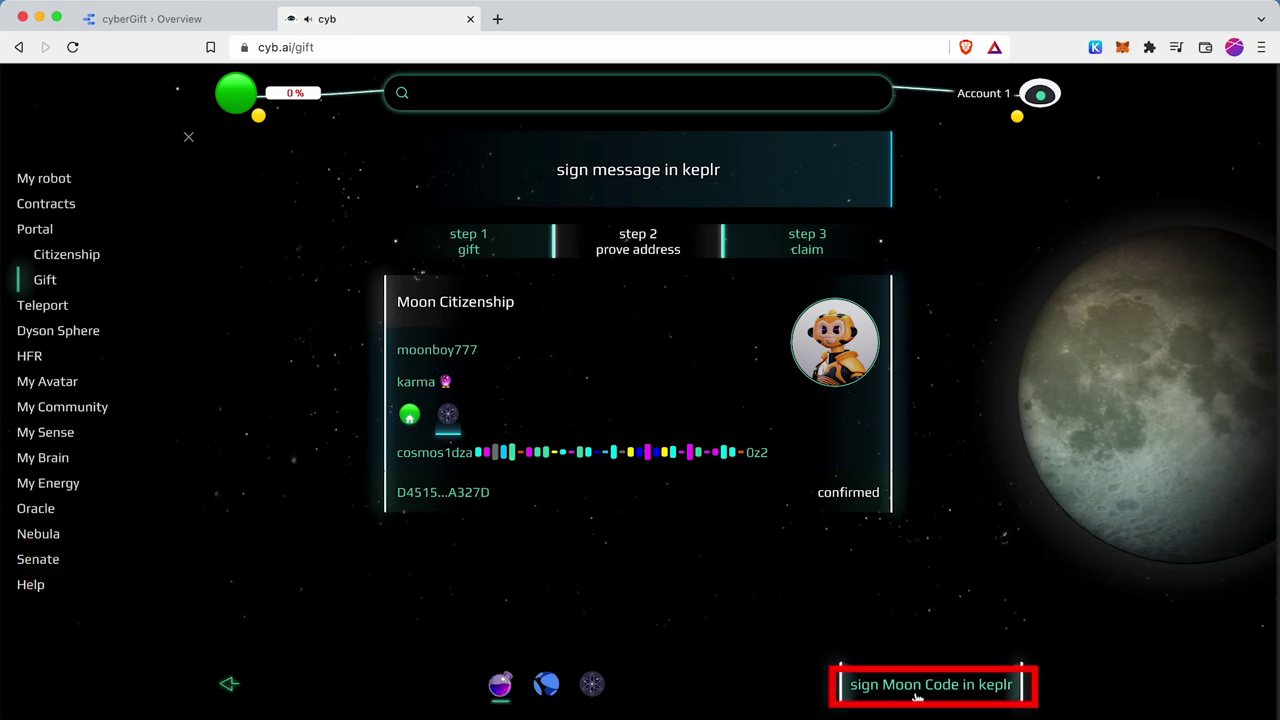
left_click(918, 697)
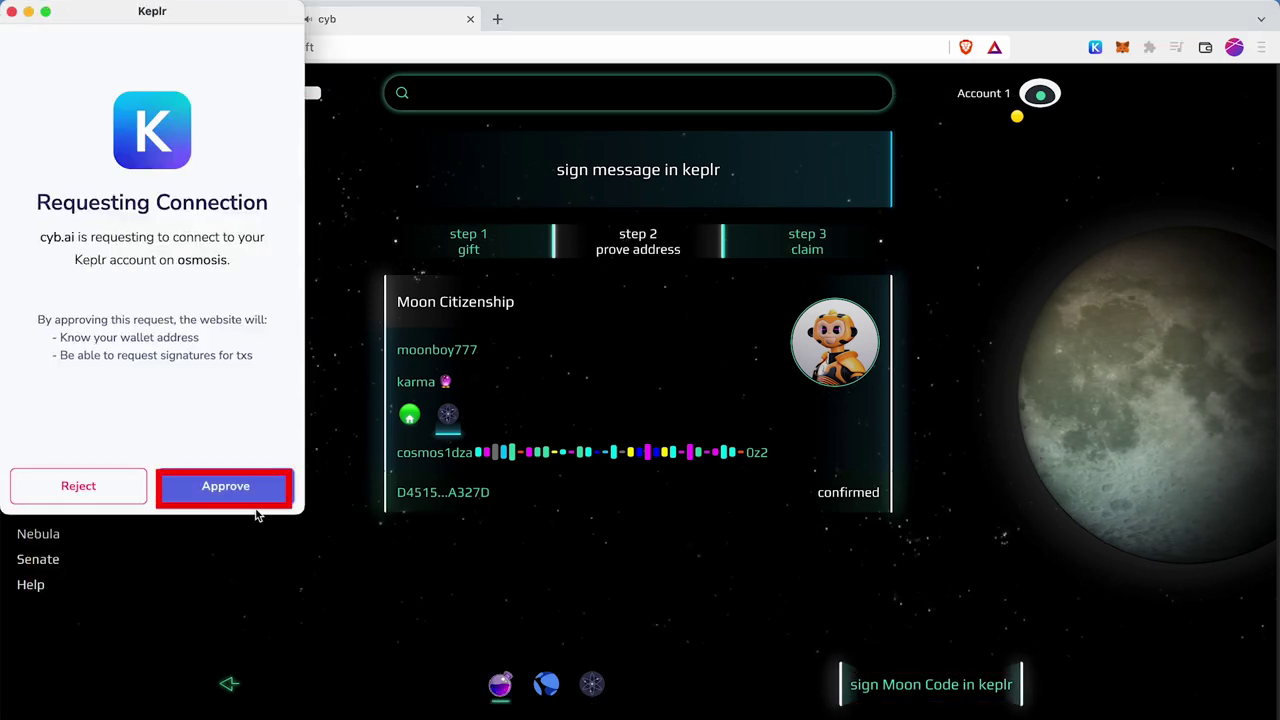
left_click(243, 497)
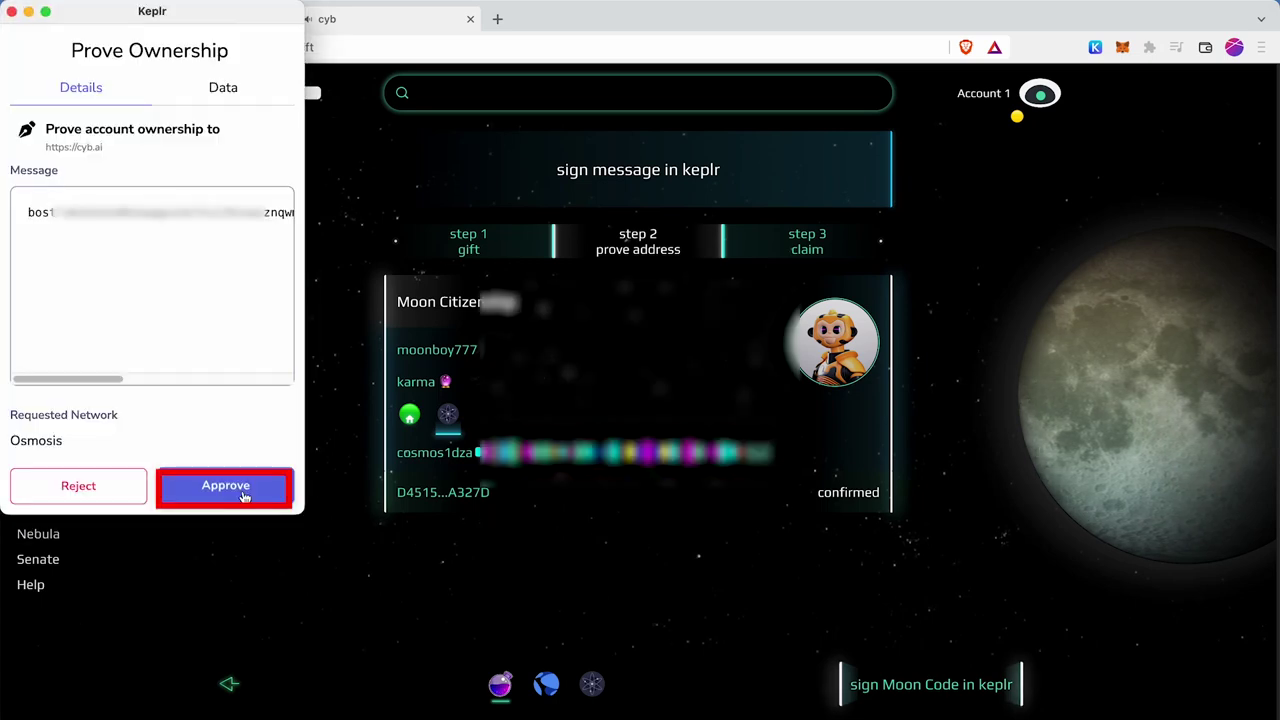
- Approve the Osmosis ownership proof and send the Moon Code signature, approving it in Keplr
left_click(244, 497)
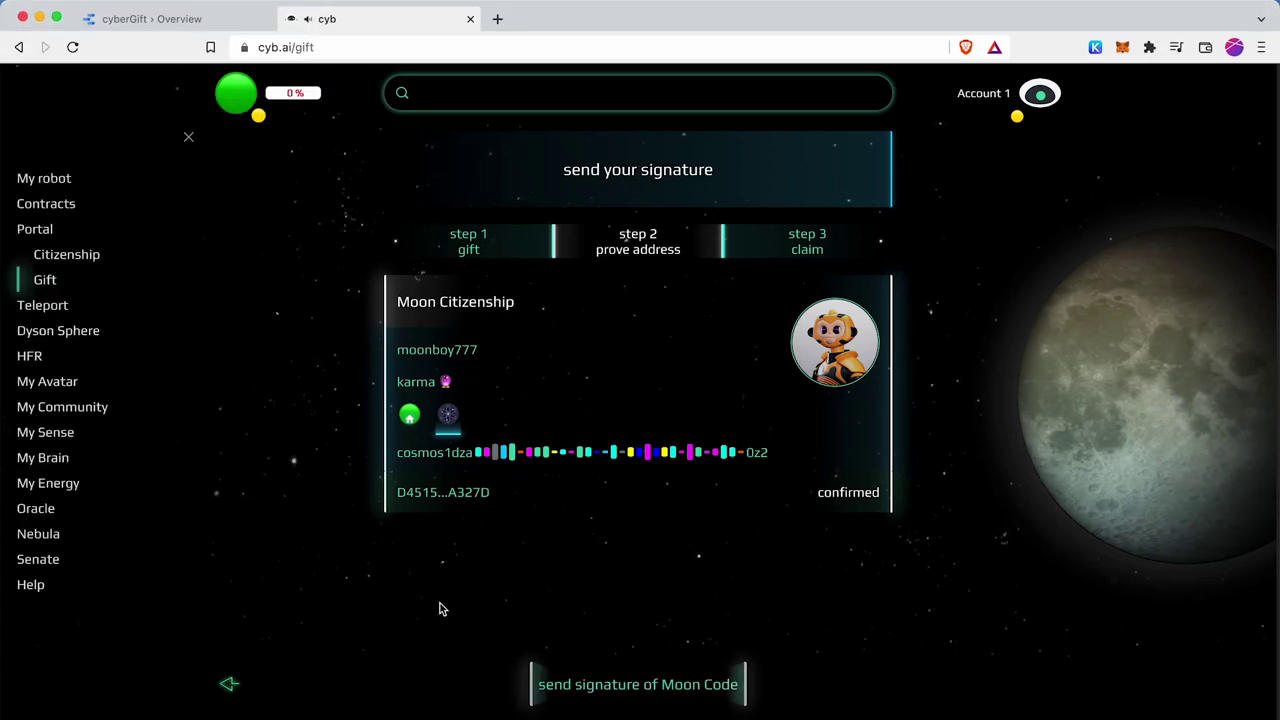
left_click(603, 688)
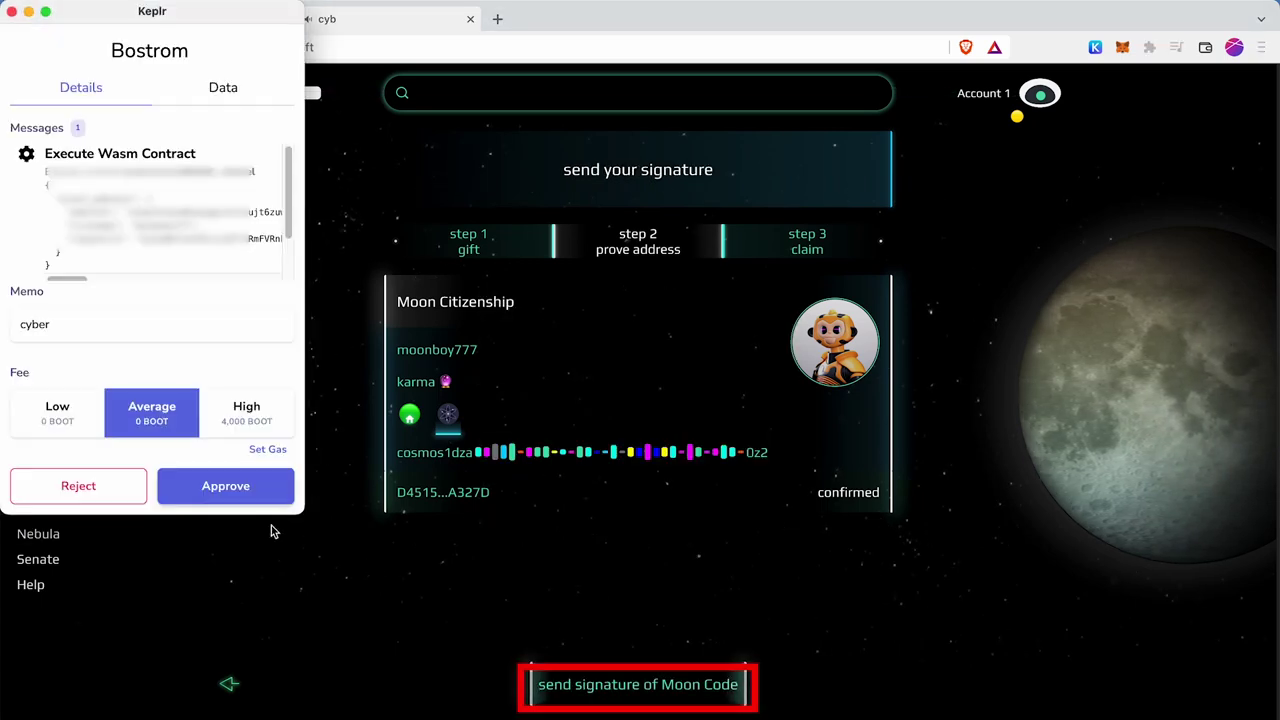
left_click(207, 489)
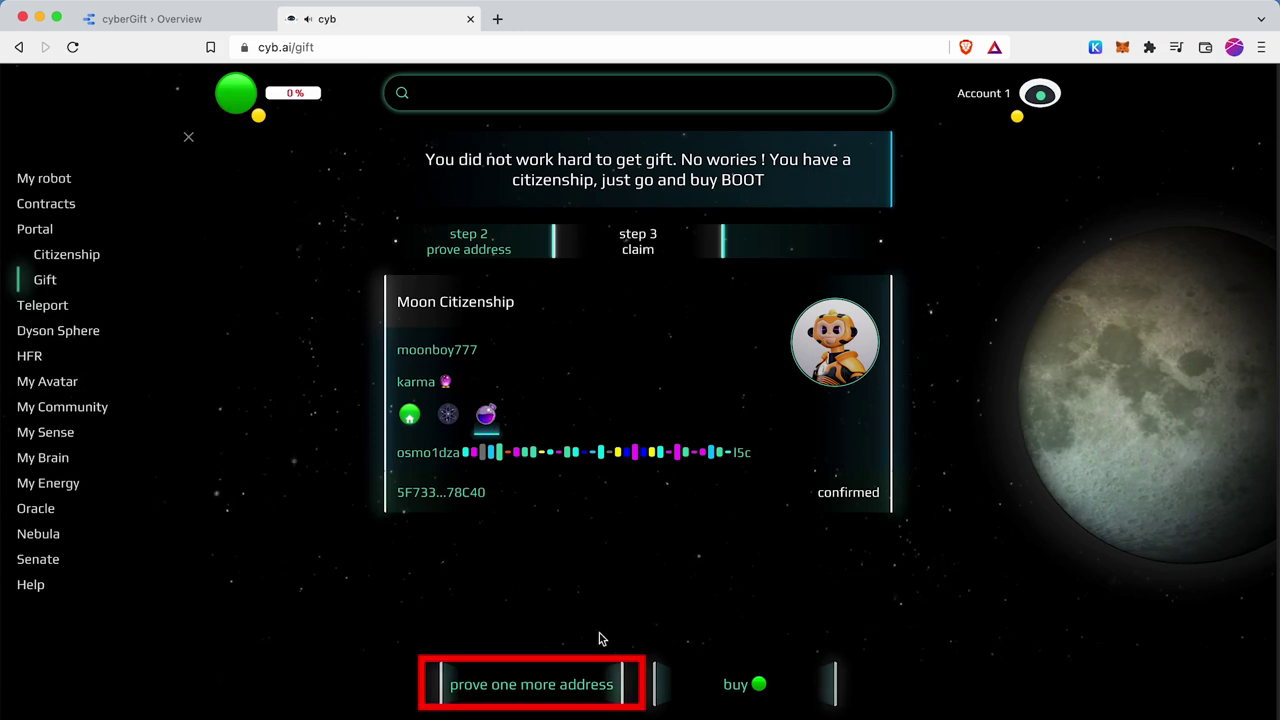
- Start proving one more address with MetaMask, connecting Account 1 to the site
left_click(527, 686)
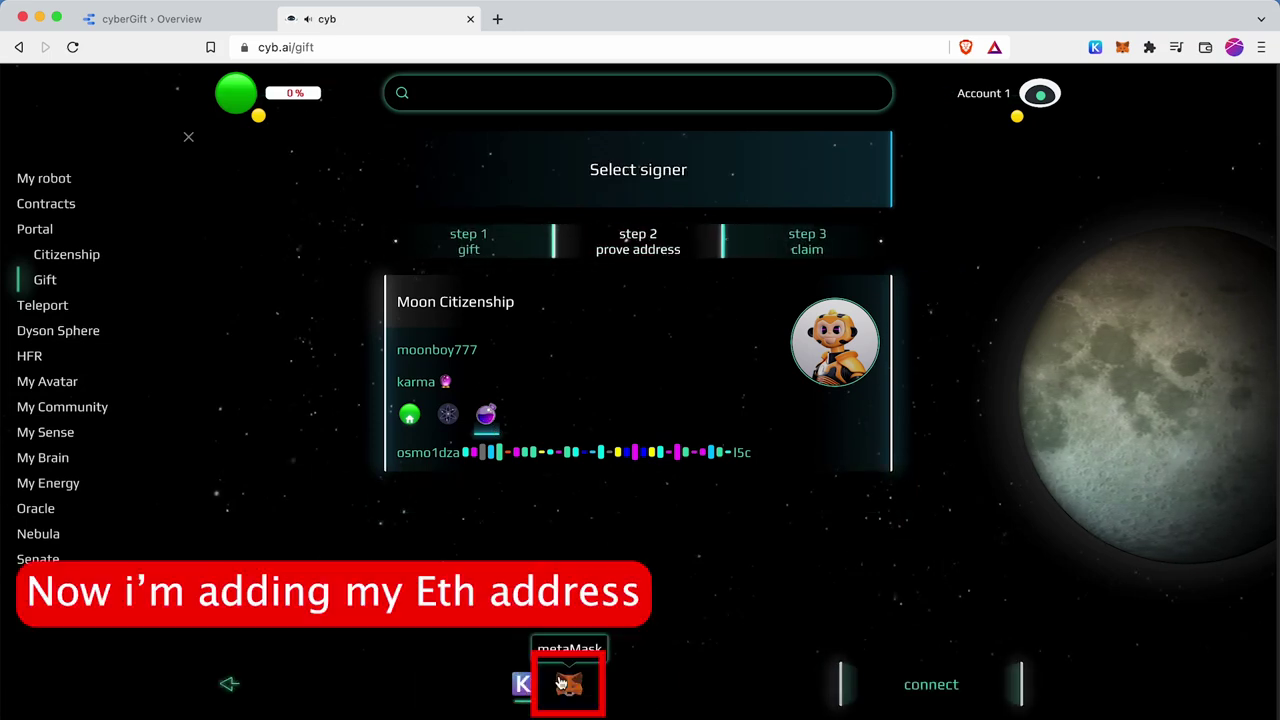
left_click(568, 686)
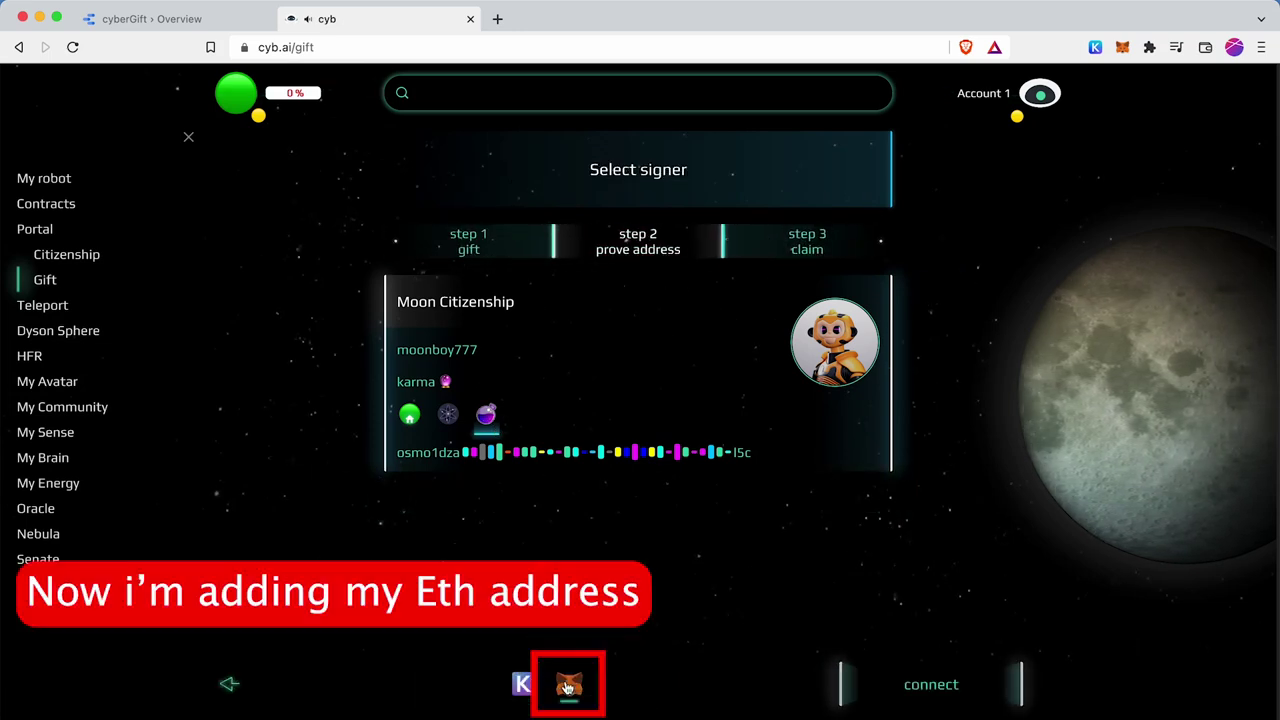
left_click(905, 686)
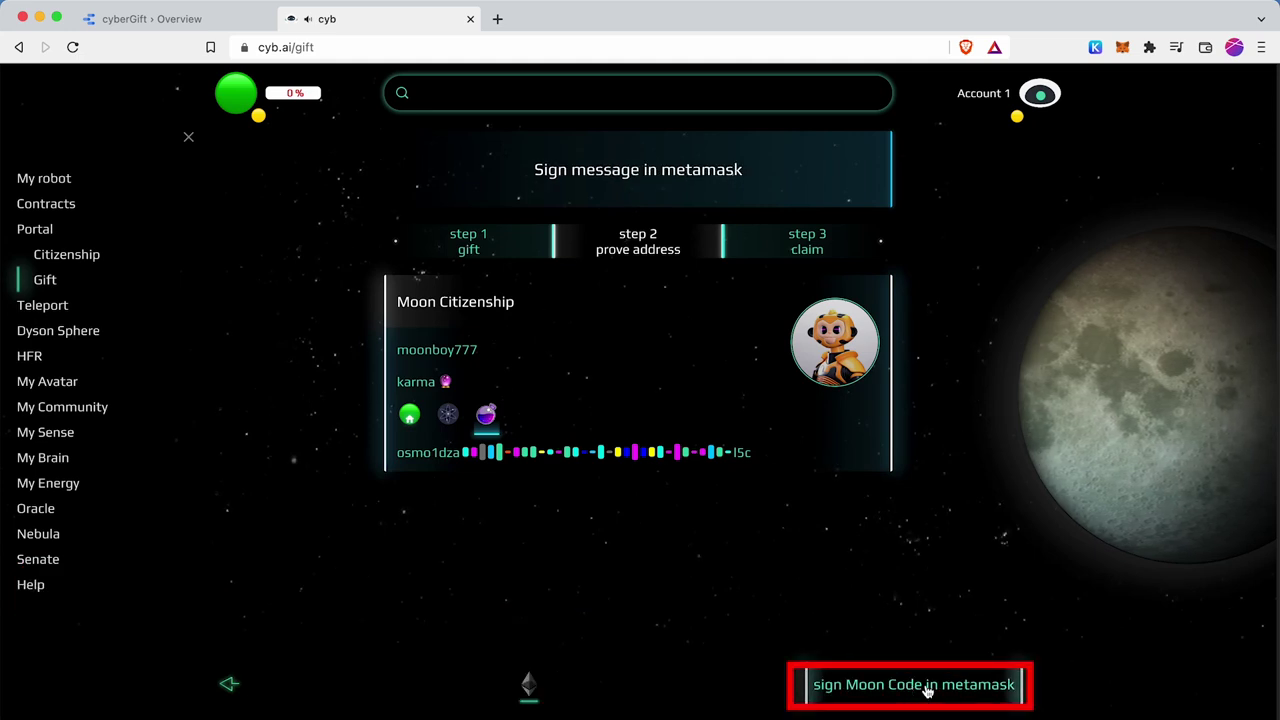
left_click(927, 688)
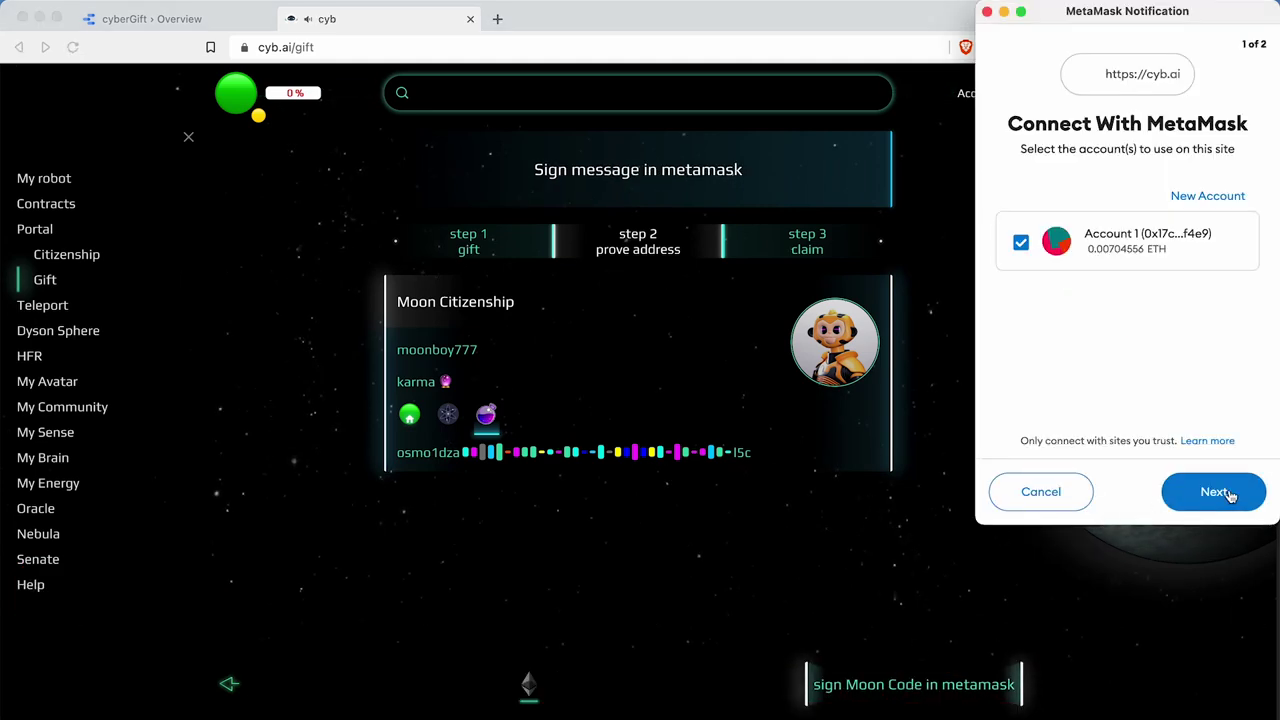
left_click(1200, 505)
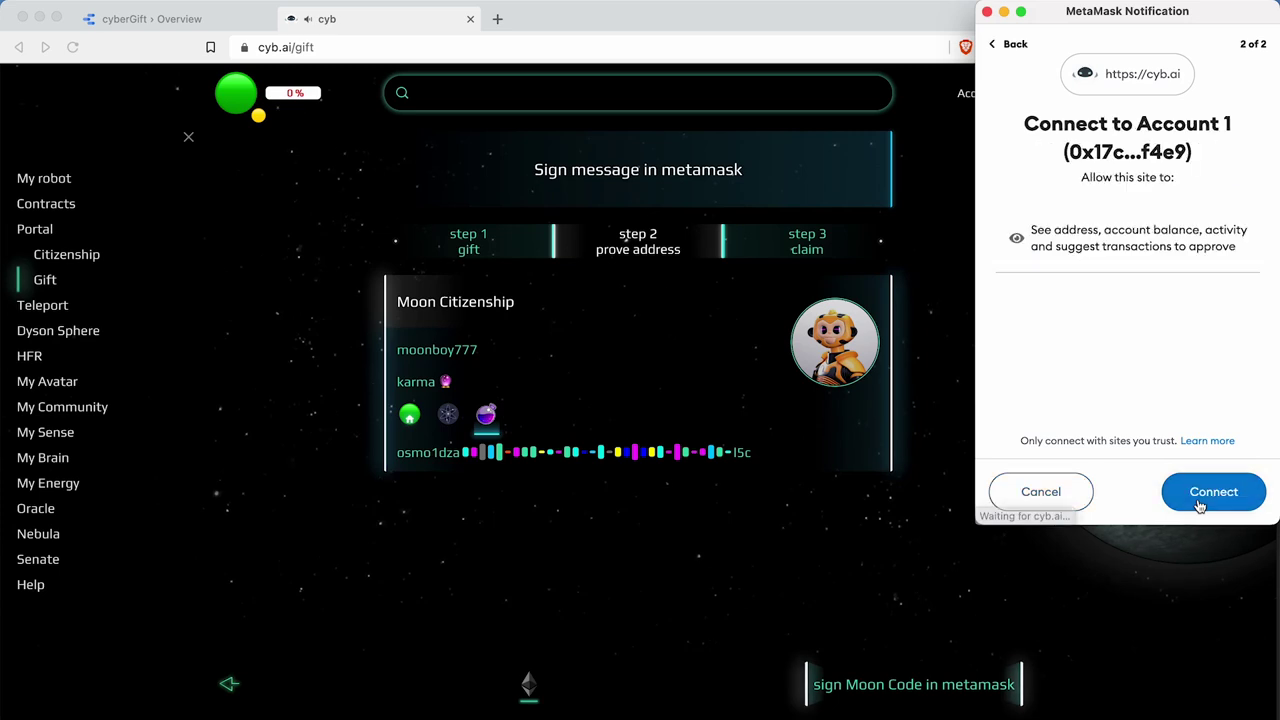
left_click(1200, 505)
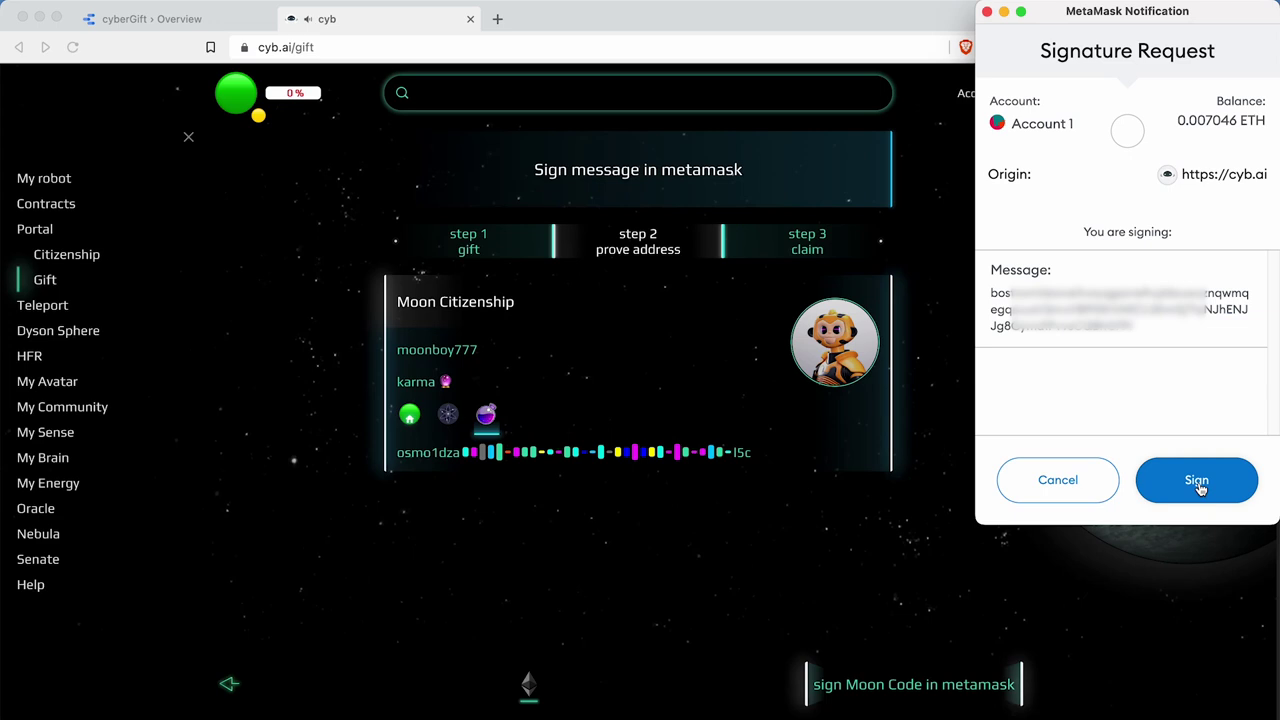
- Sign the Moon Code in MetaMask and send it on chain, approving in Keplr
left_click(1198, 482)
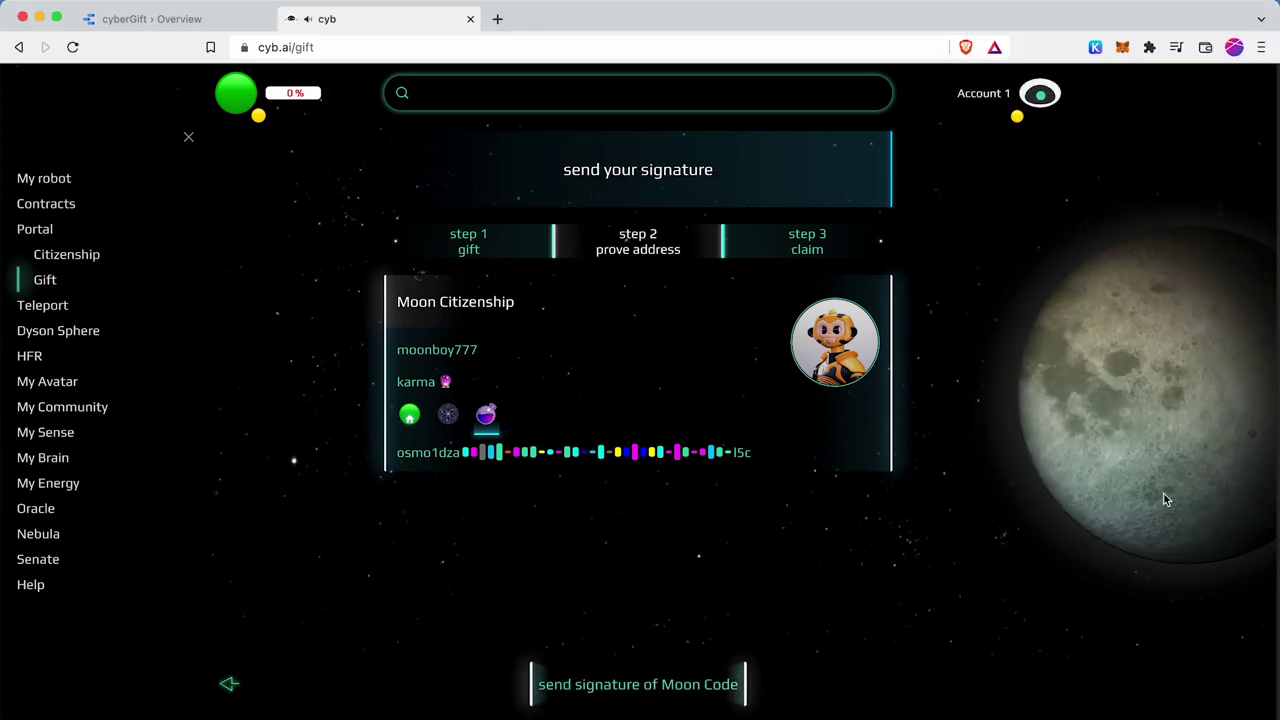
left_click(640, 686)
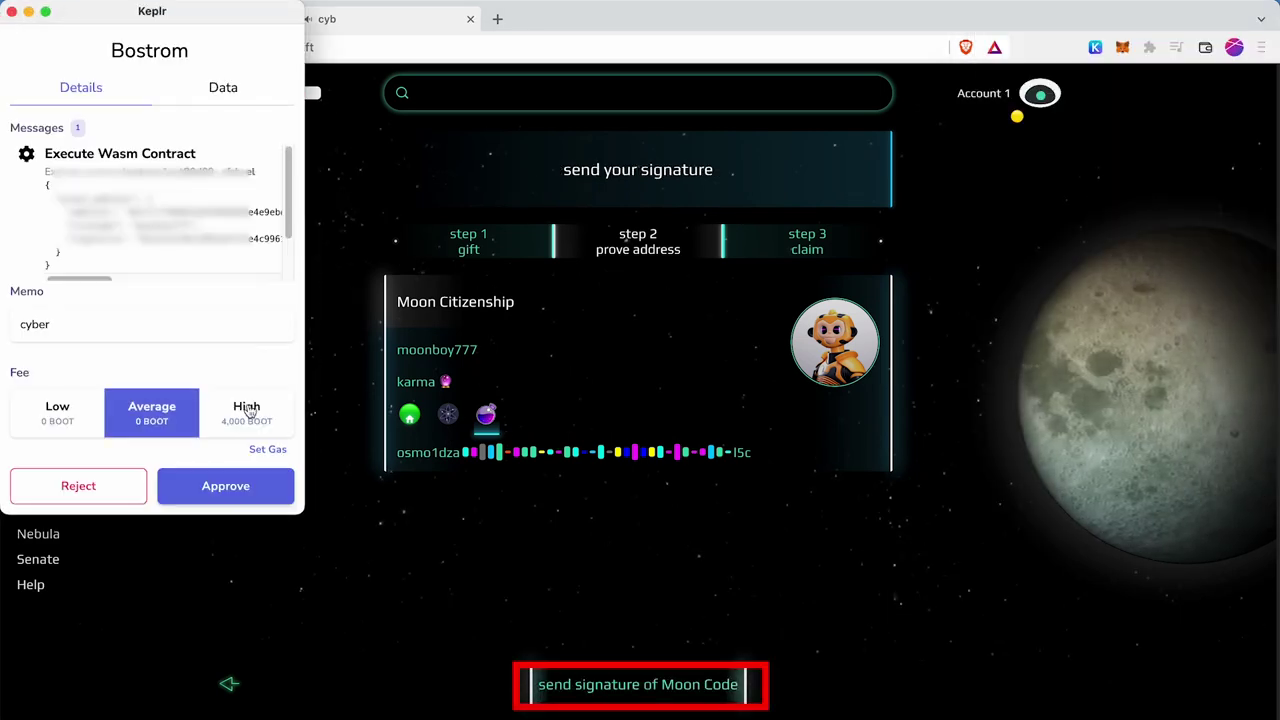
left_click(220, 485)
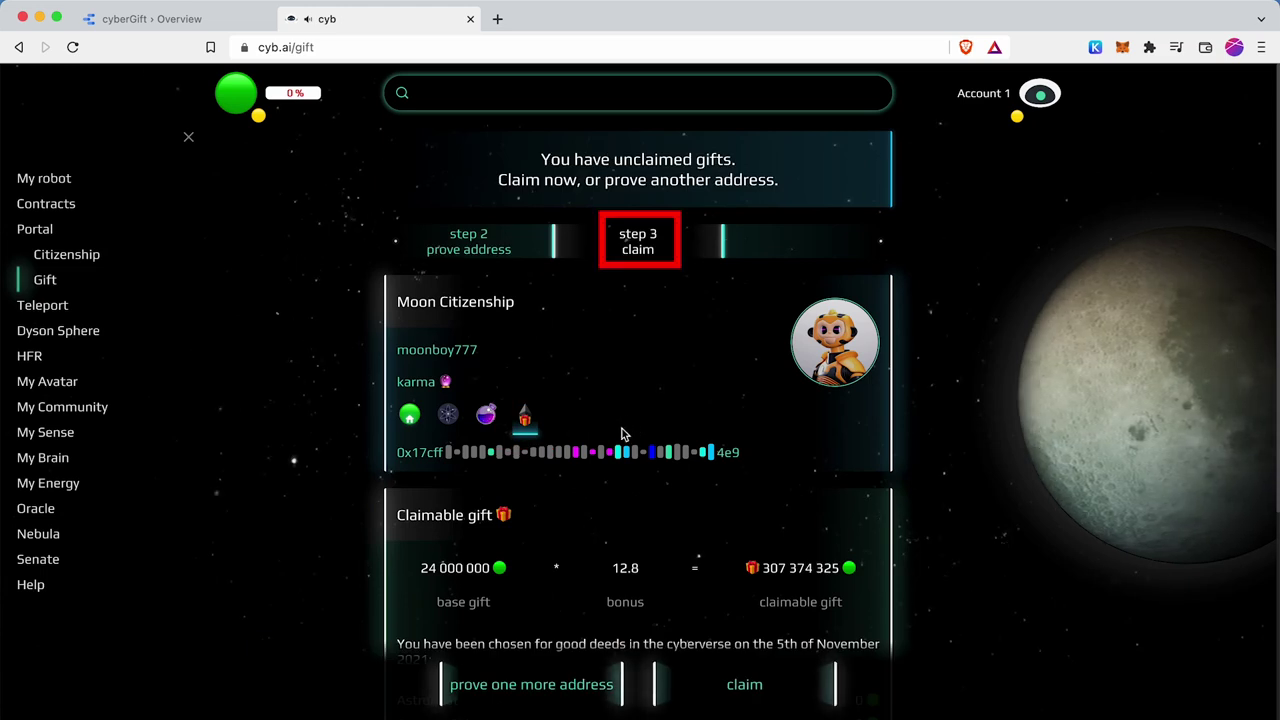
- Claim the 307,374,325 BOOT gift and approve the claim transaction in Keplr
scroll(621, 434, "down", 1)
scroll(621, 434, "down", 1)
scroll(621, 434, "down", 1)
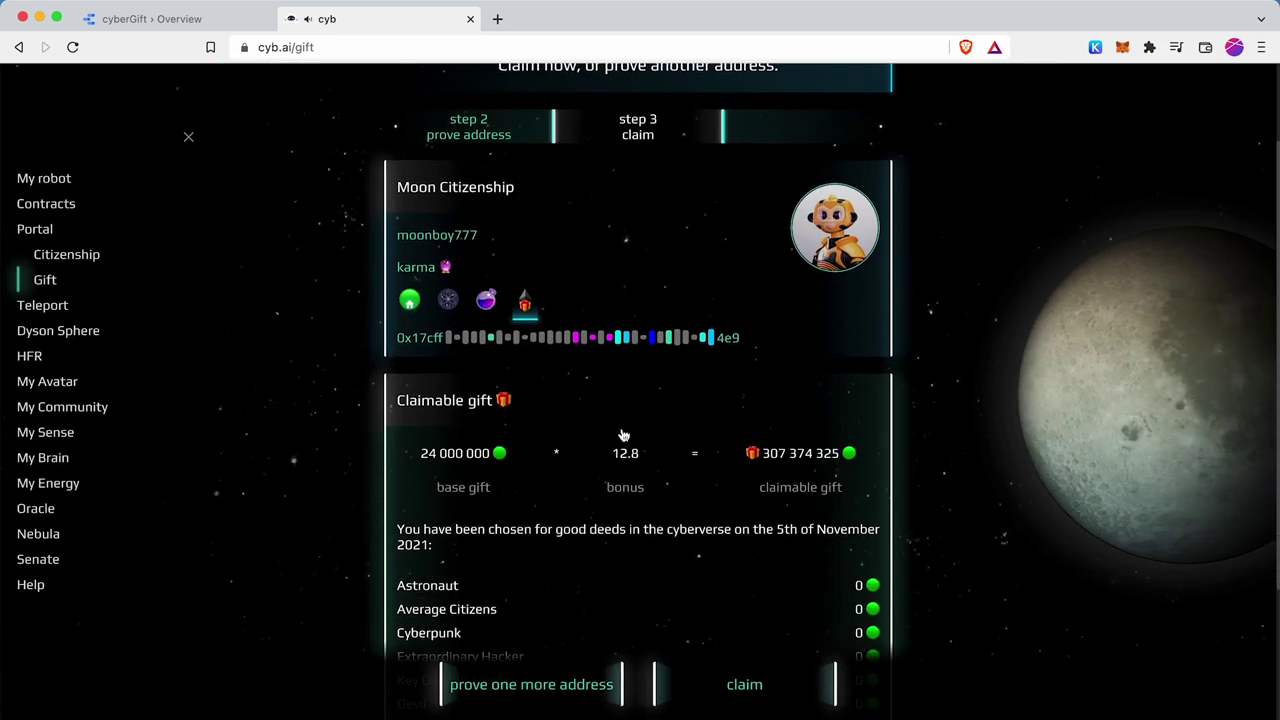
scroll(621, 434, "down", 1)
scroll(621, 434, "down", 1)
scroll(621, 434, "down", 2)
scroll(621, 434, "down", 1)
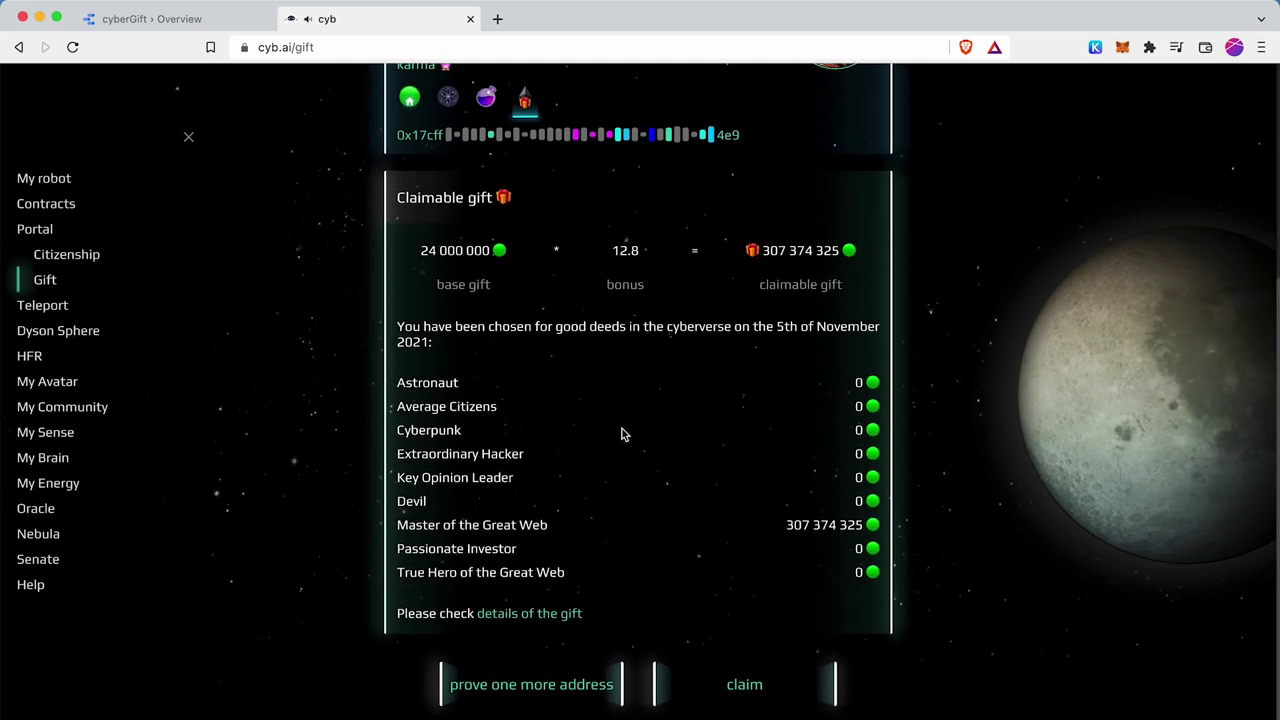
left_click(748, 690)
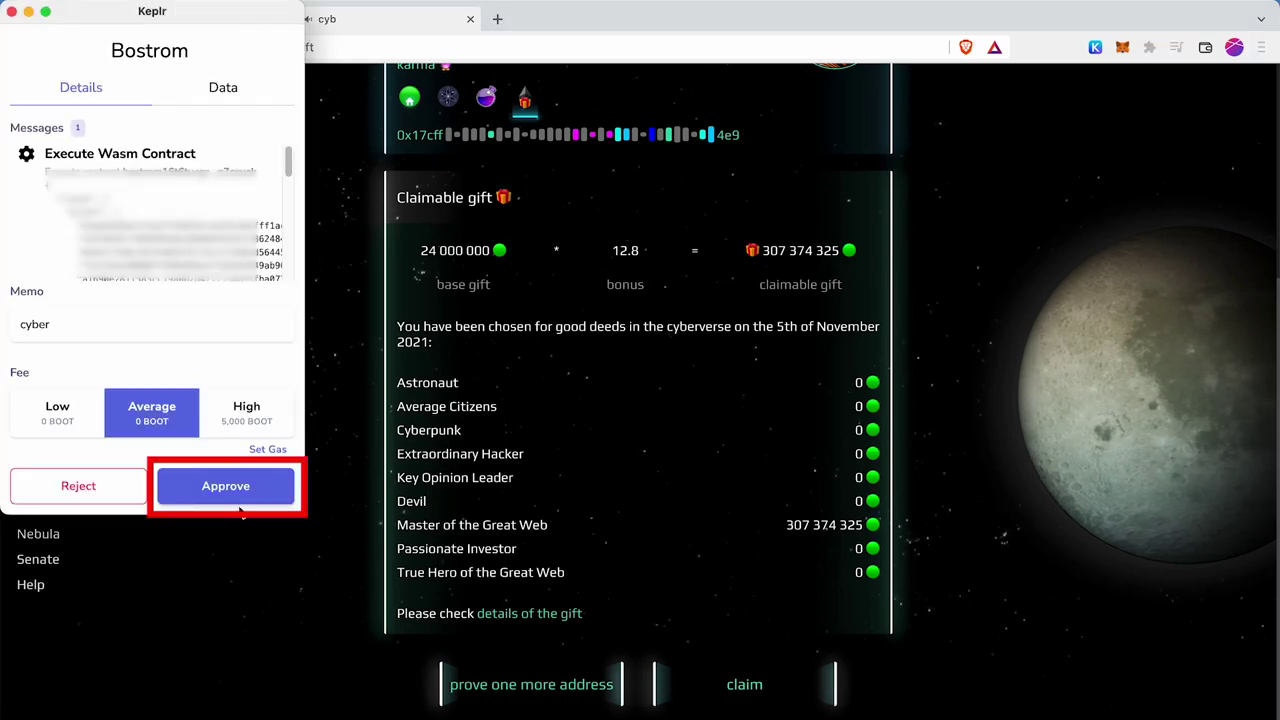
left_click(241, 499)
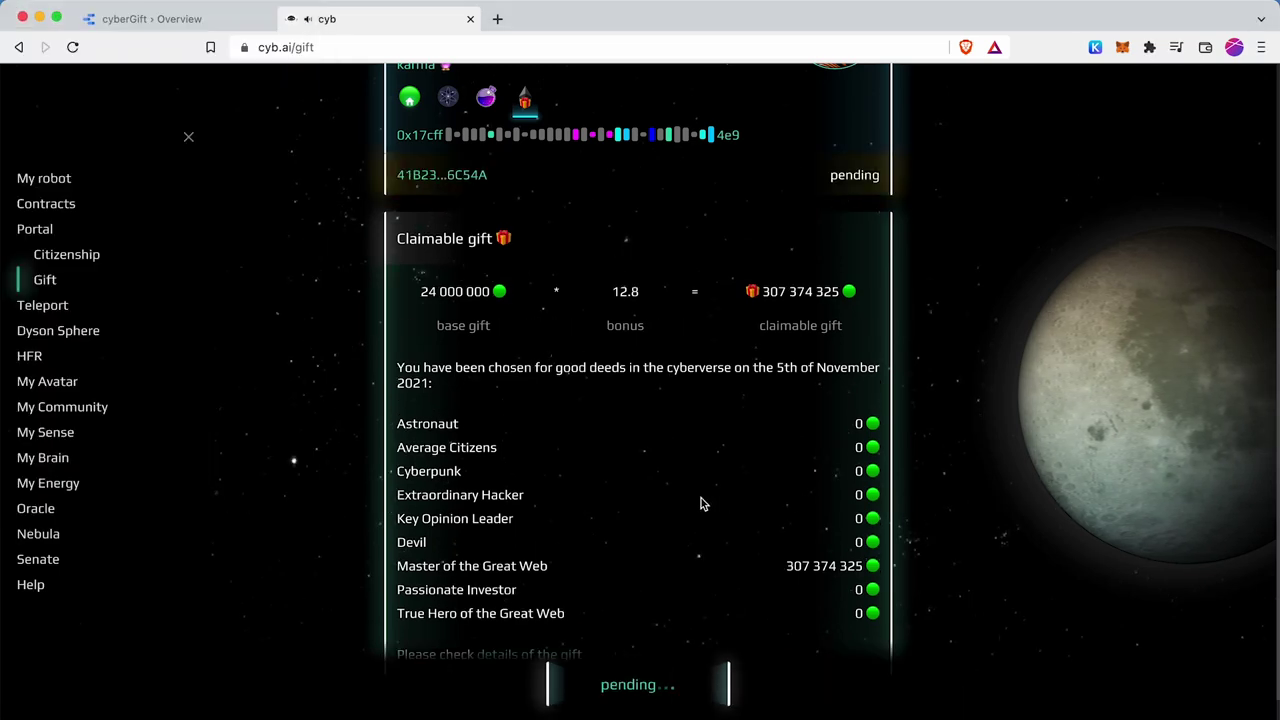
- Highlight the confirmed 307,374,325 BOOT claimed amount and scroll through the gift list
scroll(737, 514, "down", 2)
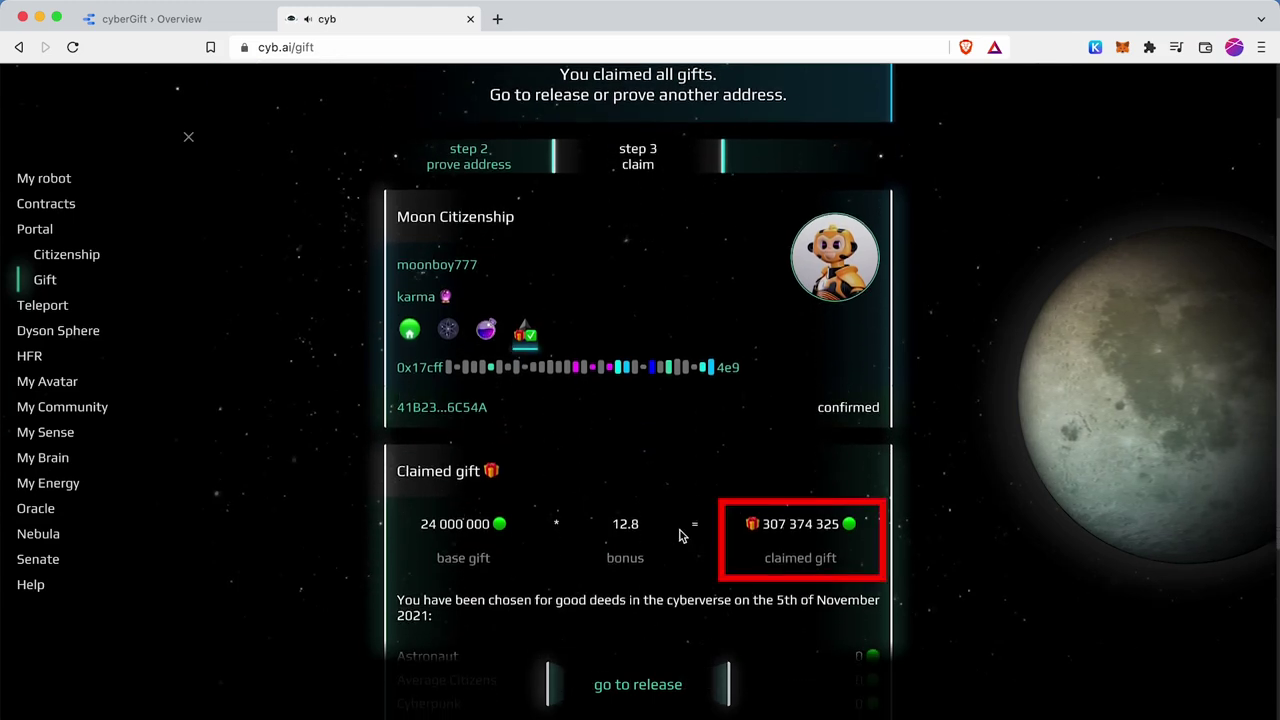
left_click_drag(846, 565, 745, 521)
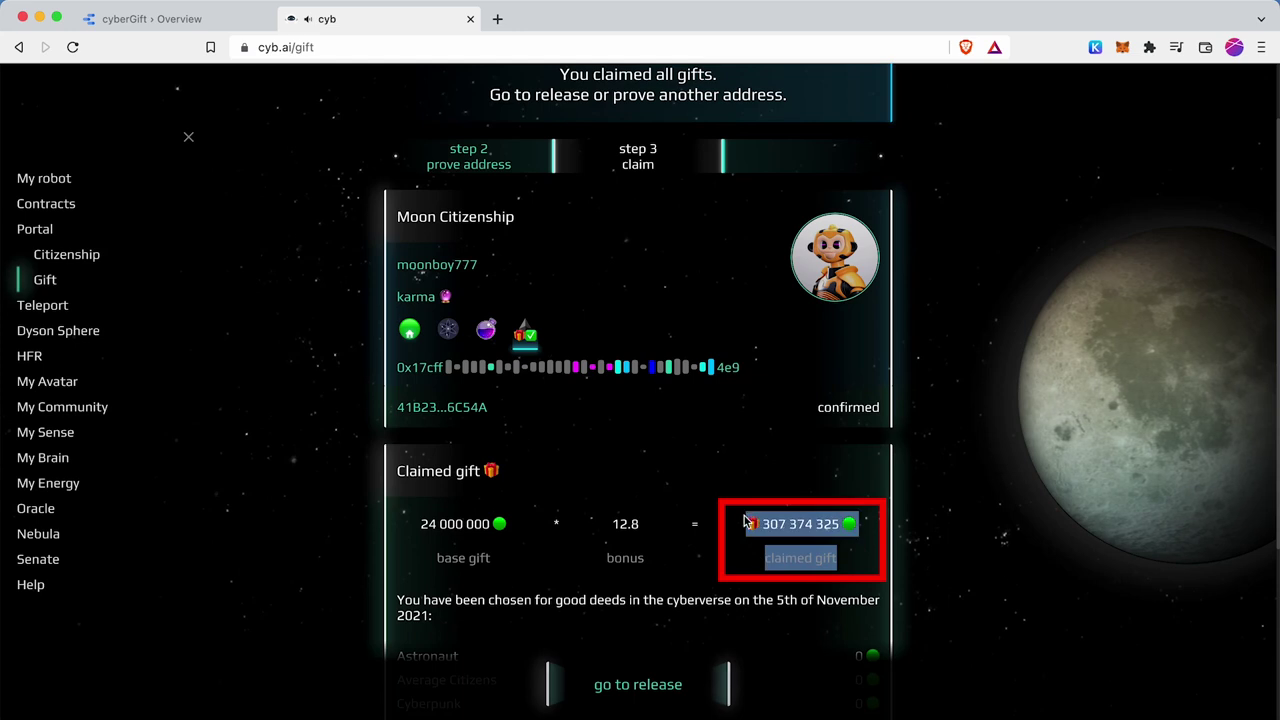
left_click(734, 551)
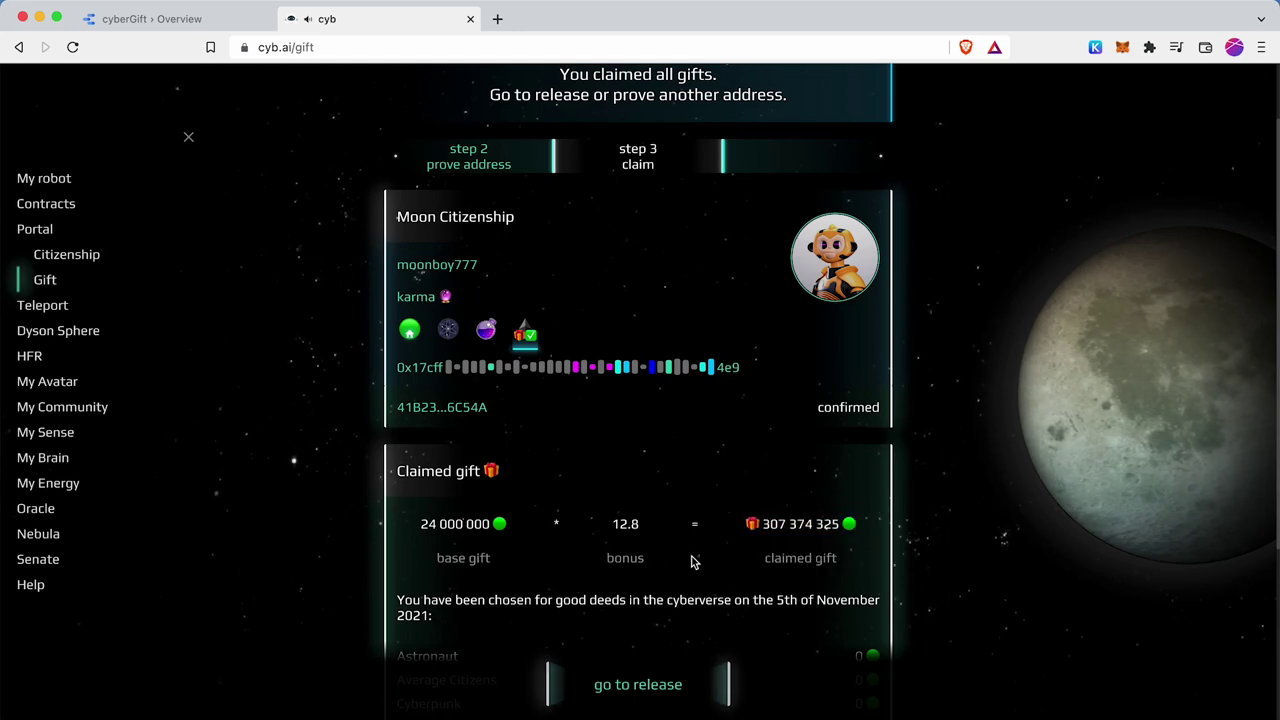
scroll(690, 562, "down", 1)
scroll(690, 562, "down", 5)
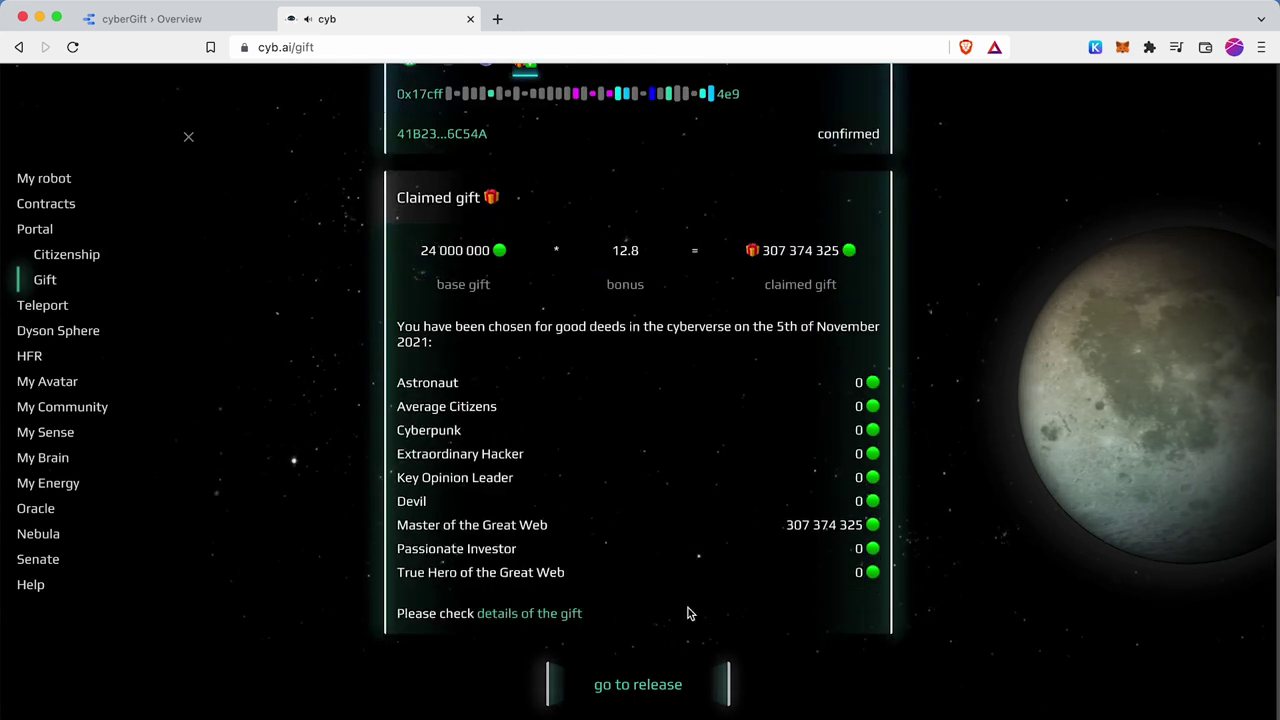
scroll(686, 623, "up", 3)
scroll(686, 623, "up", 1)
scroll(646, 457, "up", 1)
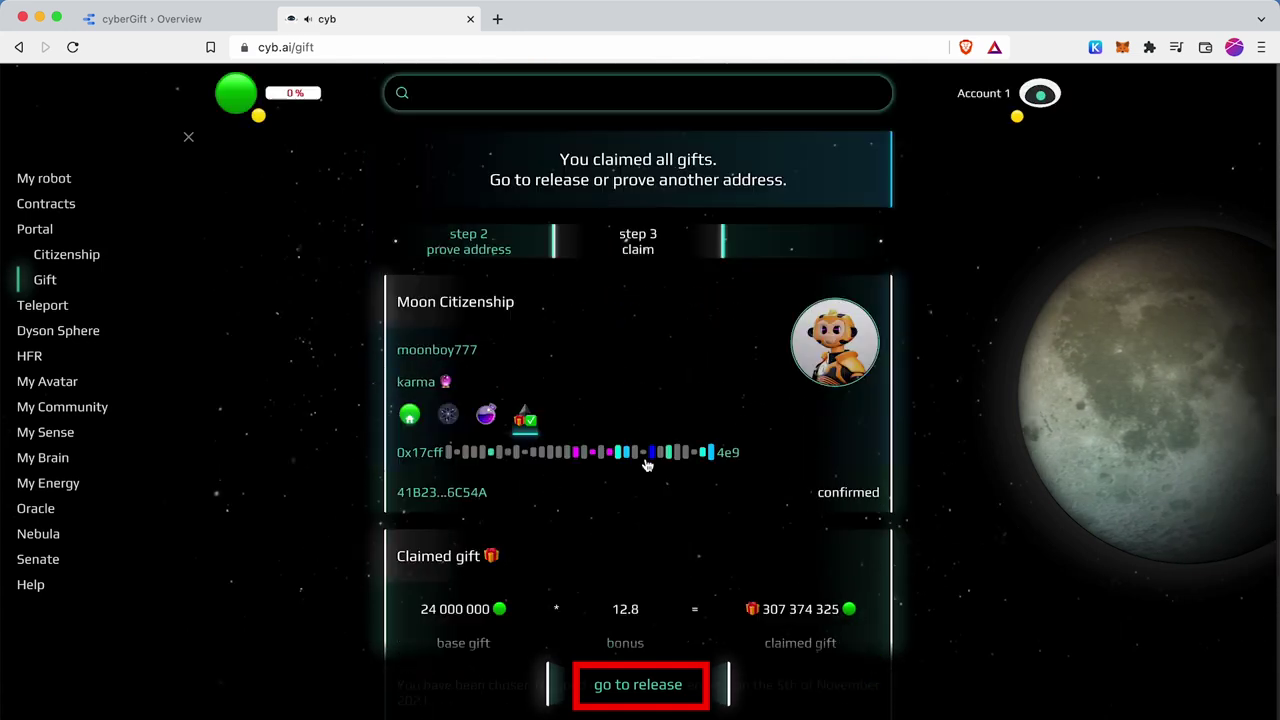
scroll(646, 460, "down", 3)
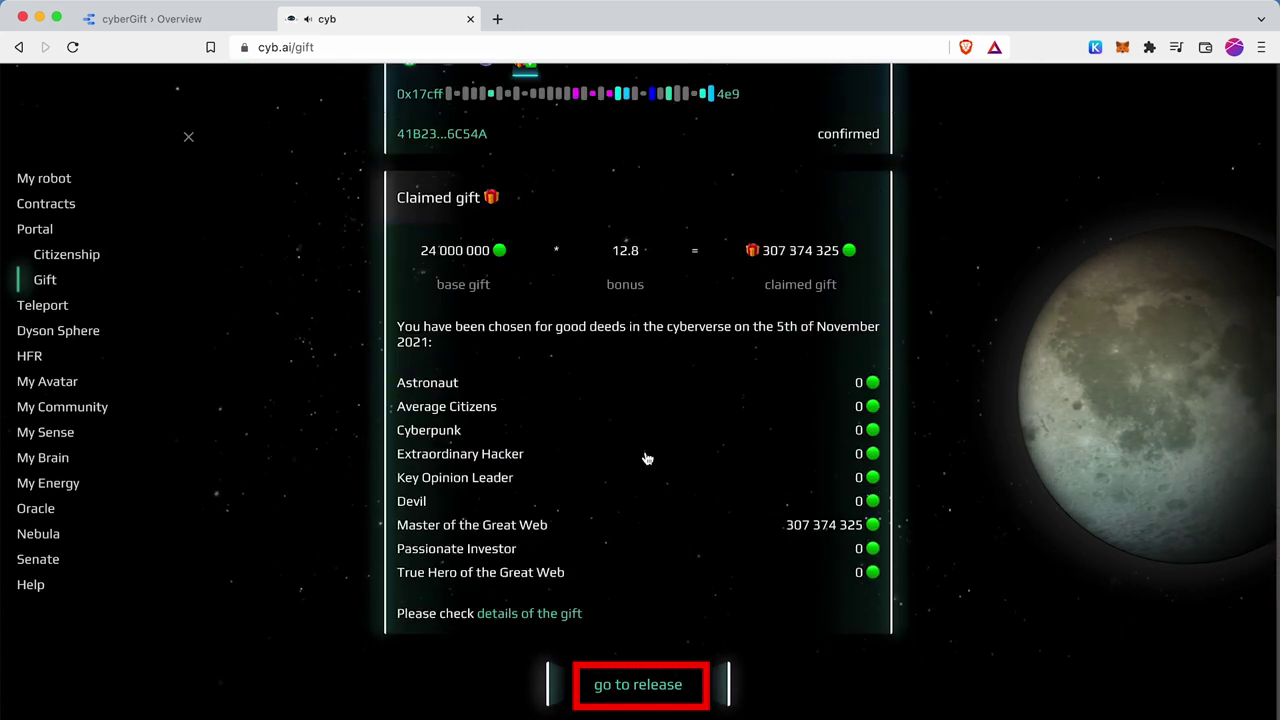
- Open the gift release page and highlight the 96,917 address count
left_click(669, 676)
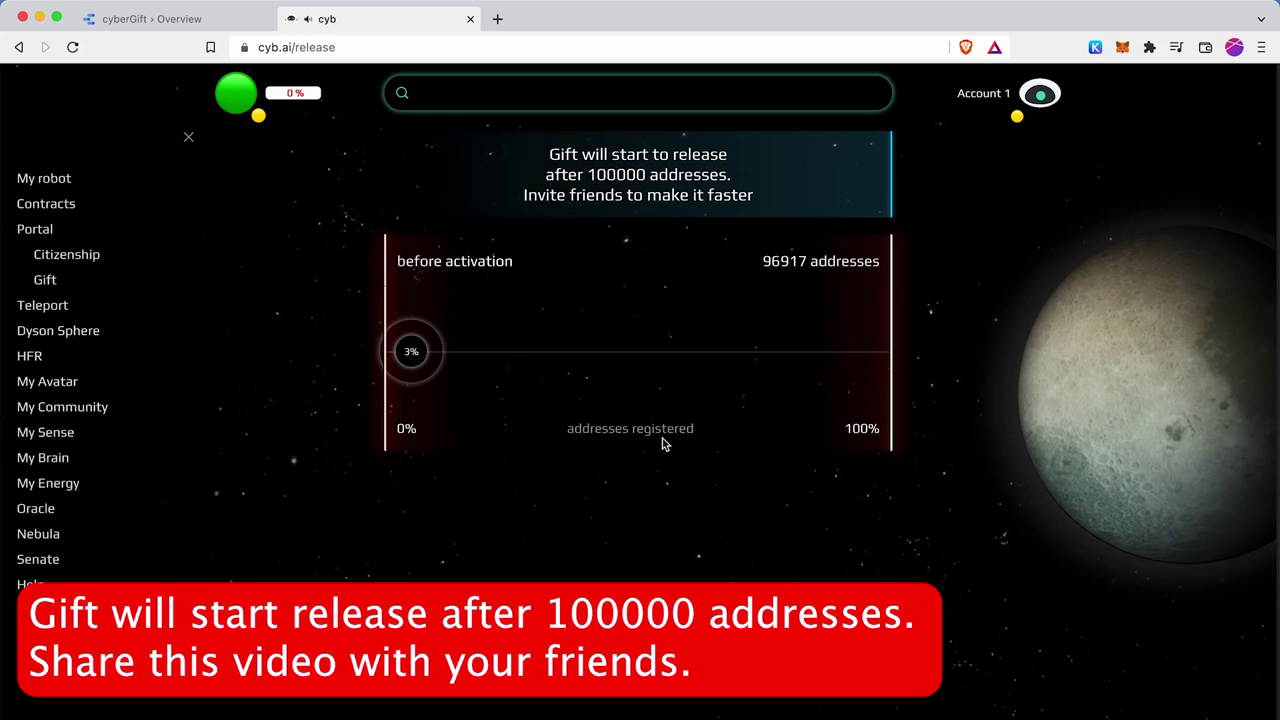
left_click_drag(760, 264, 865, 300)
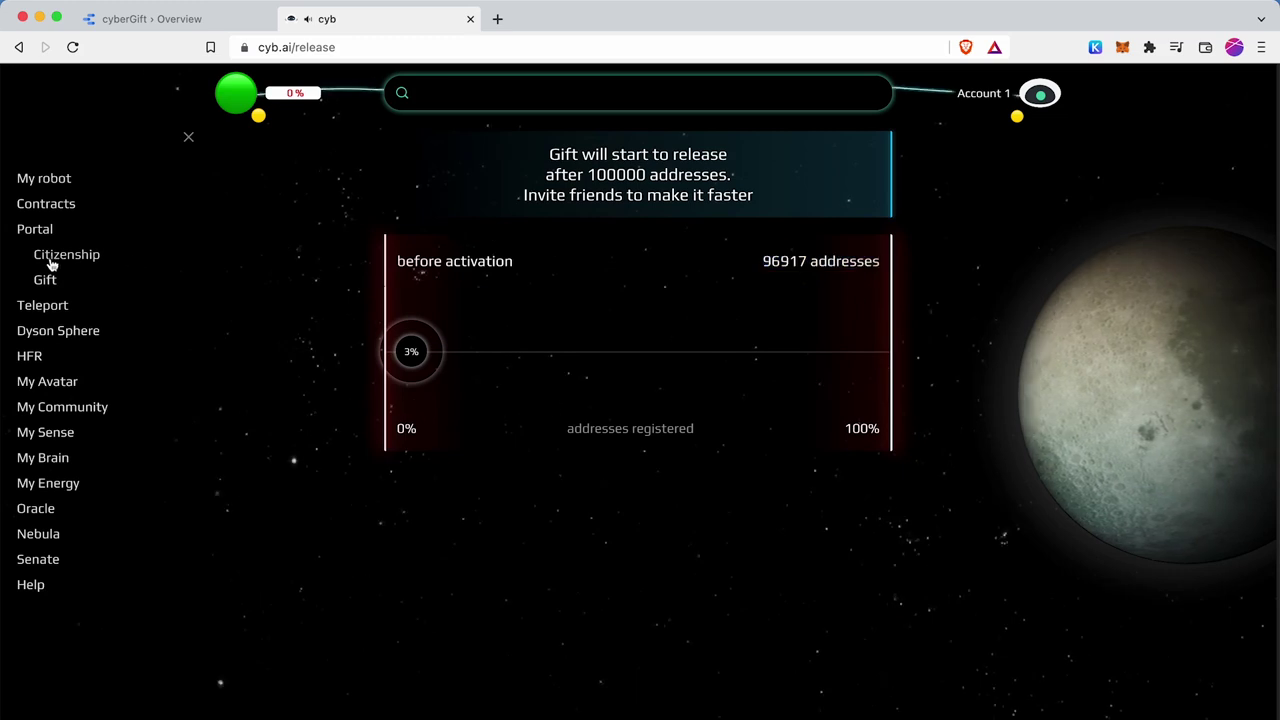
- Delete the Cosmos address from the Citizenship passport and approve the deletion in Keplr
left_click(52, 257)
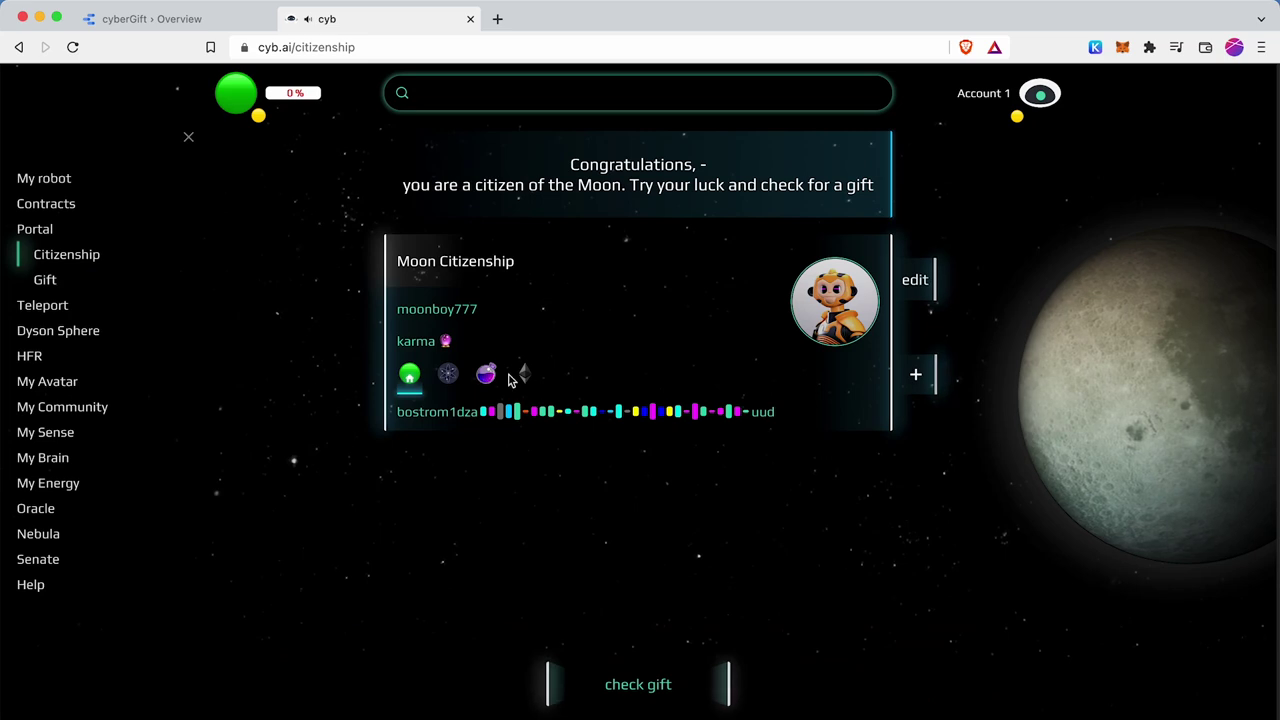
left_click(523, 378)
left_click(485, 375)
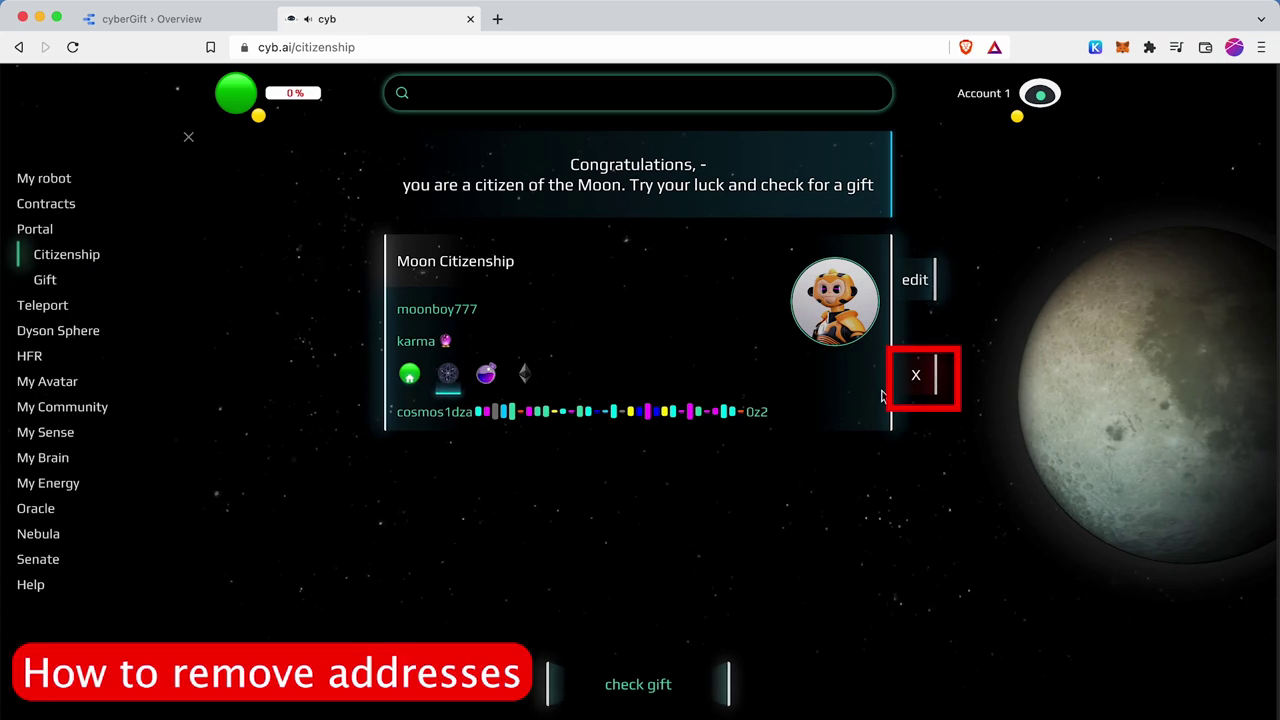
left_click(917, 380)
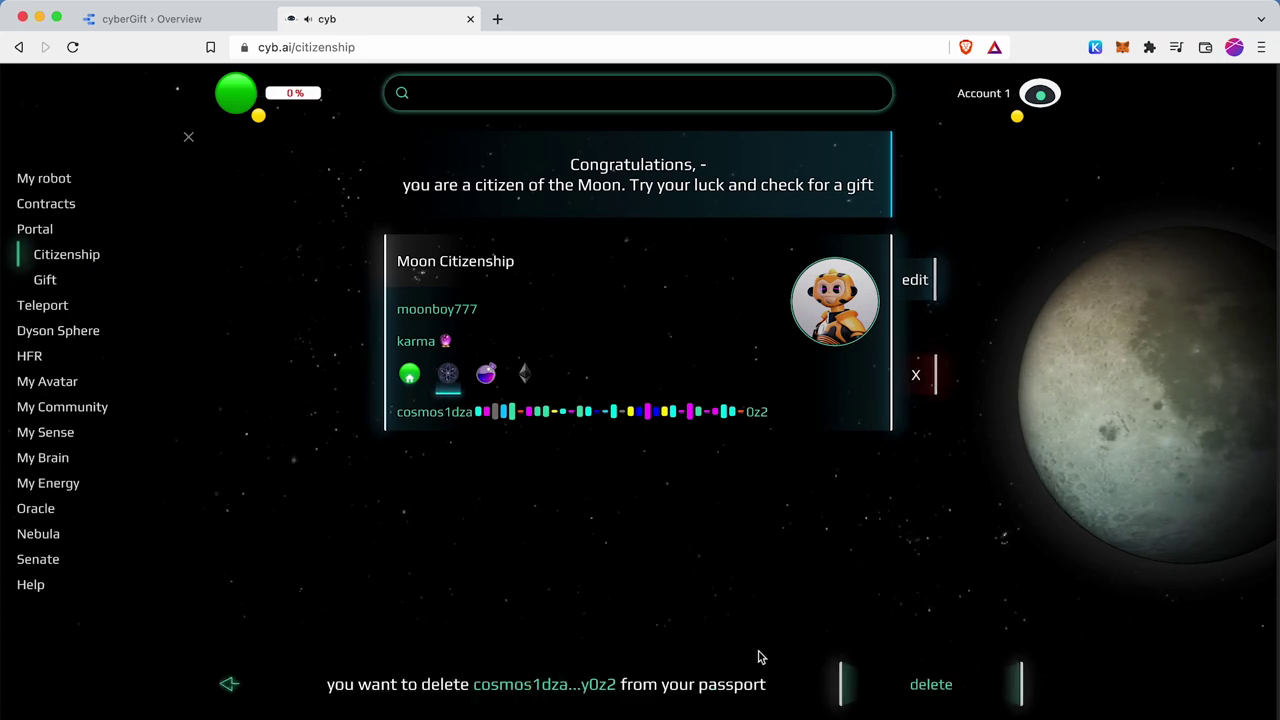
left_click(939, 690)
left_click(258, 485)
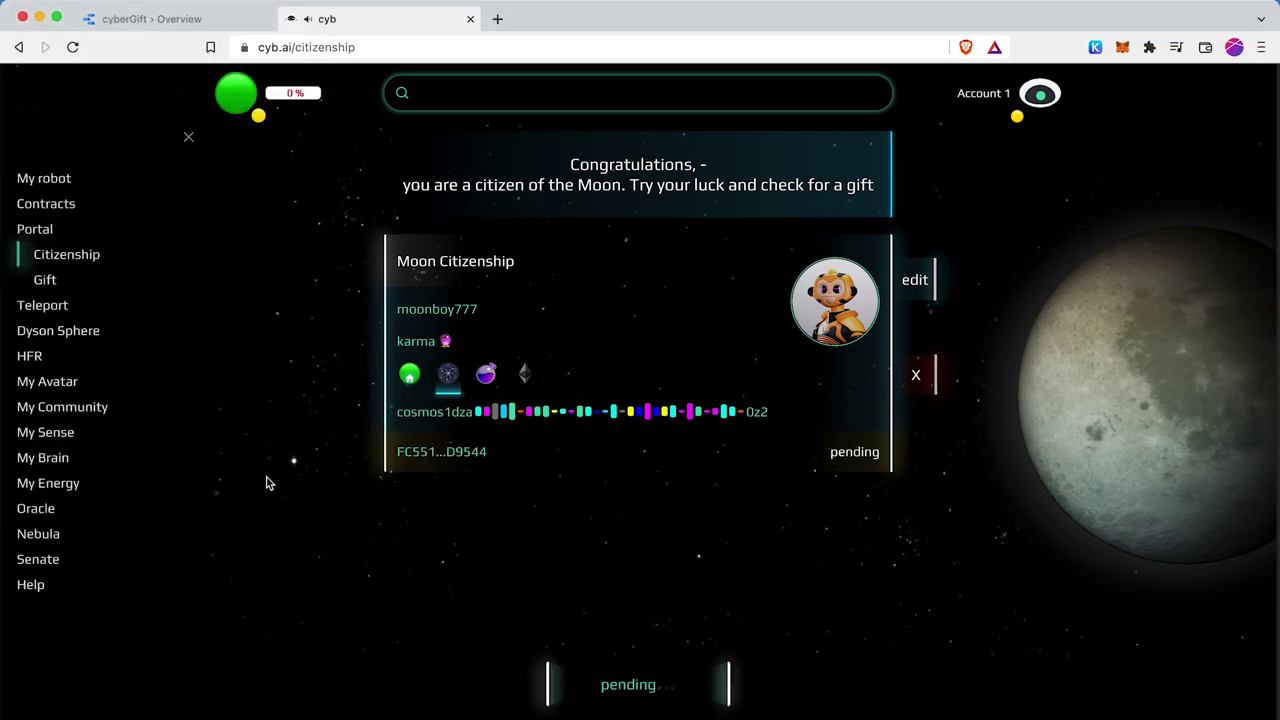